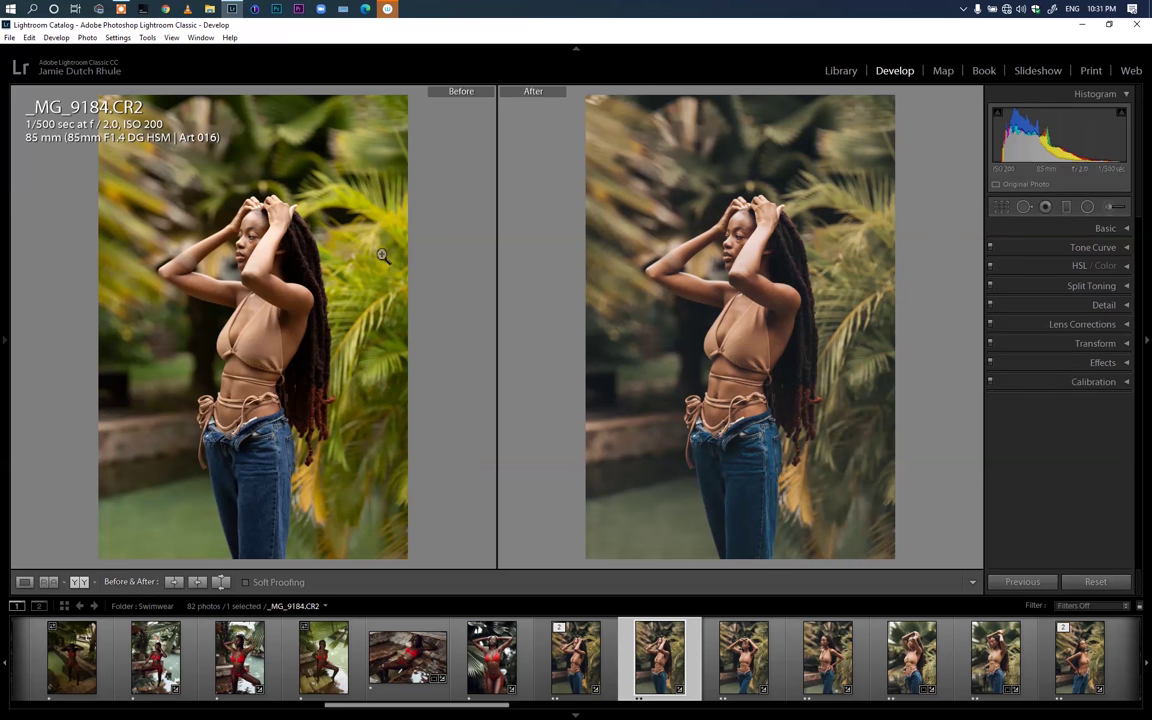
# - Compare the model's face at close range in the before and after versions of the photo
pyautogui.click(255, 220)
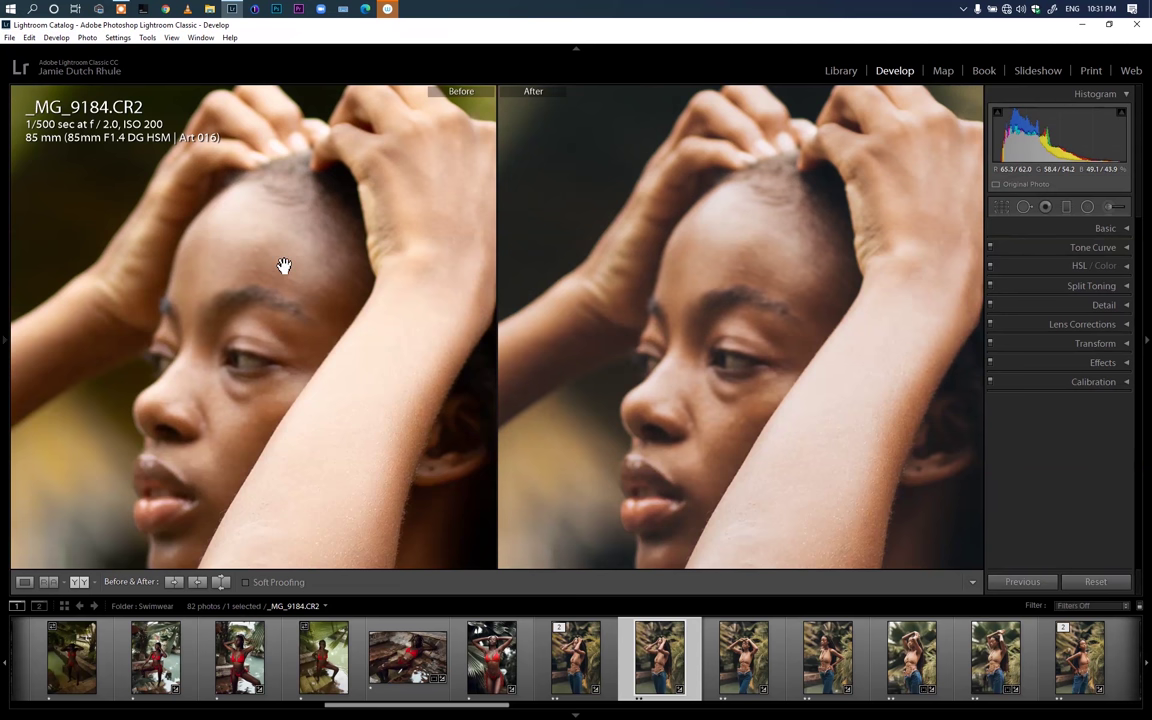
pyautogui.click(230, 214)
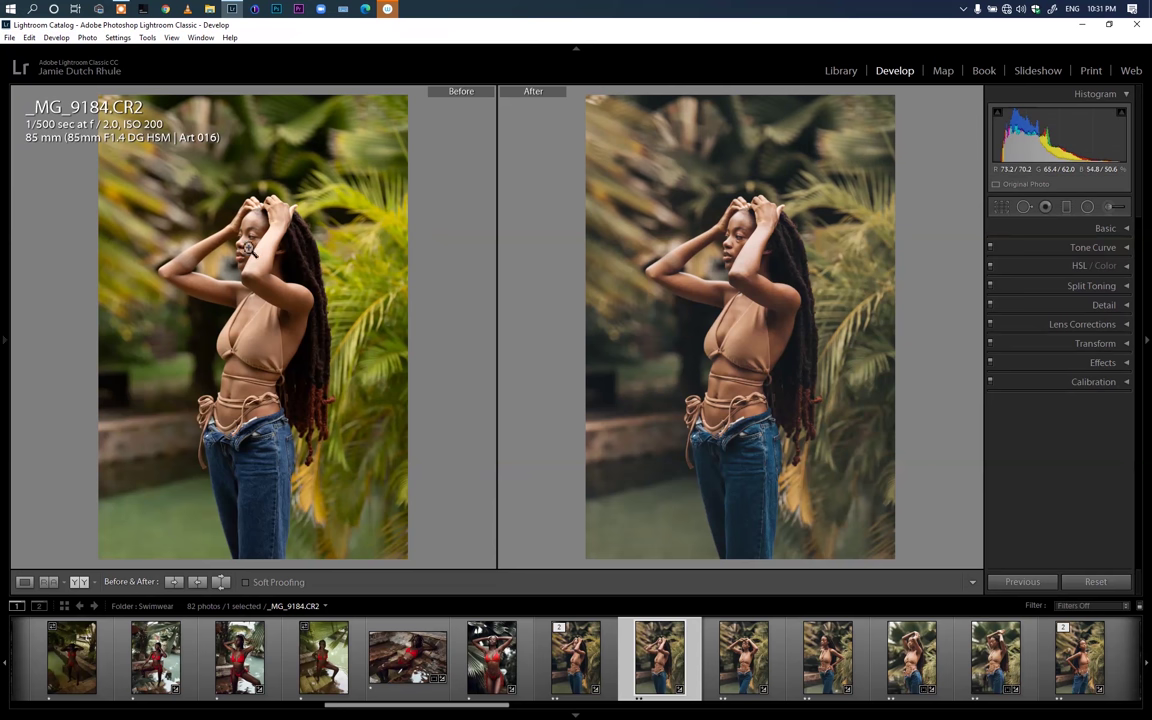
pyautogui.click(226, 221)
pyautogui.moveTo(296, 286); pyautogui.dragTo(290, 318)
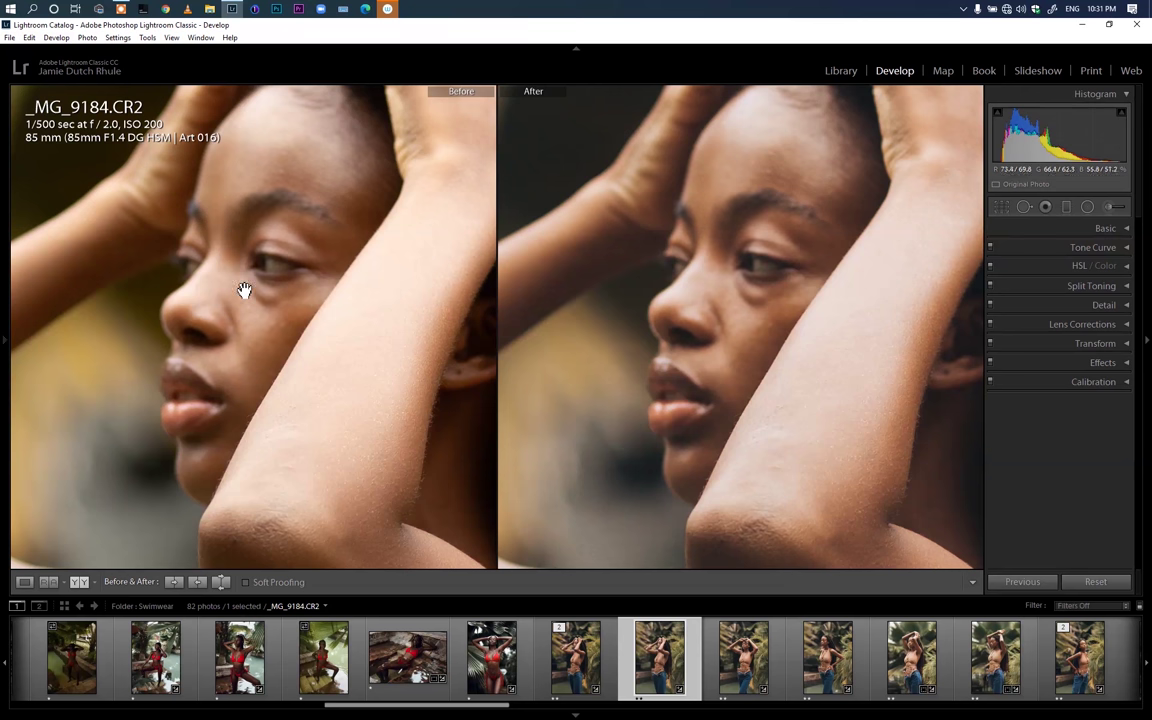
pyautogui.click(338, 391)
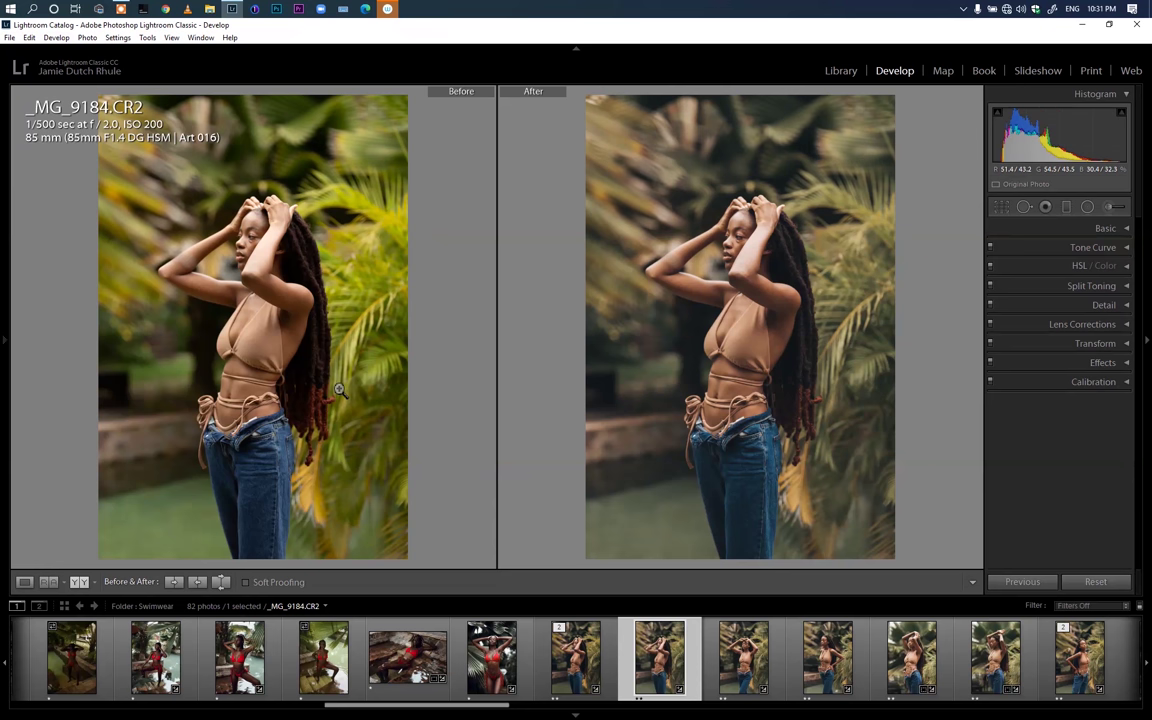
pyautogui.click(225, 228)
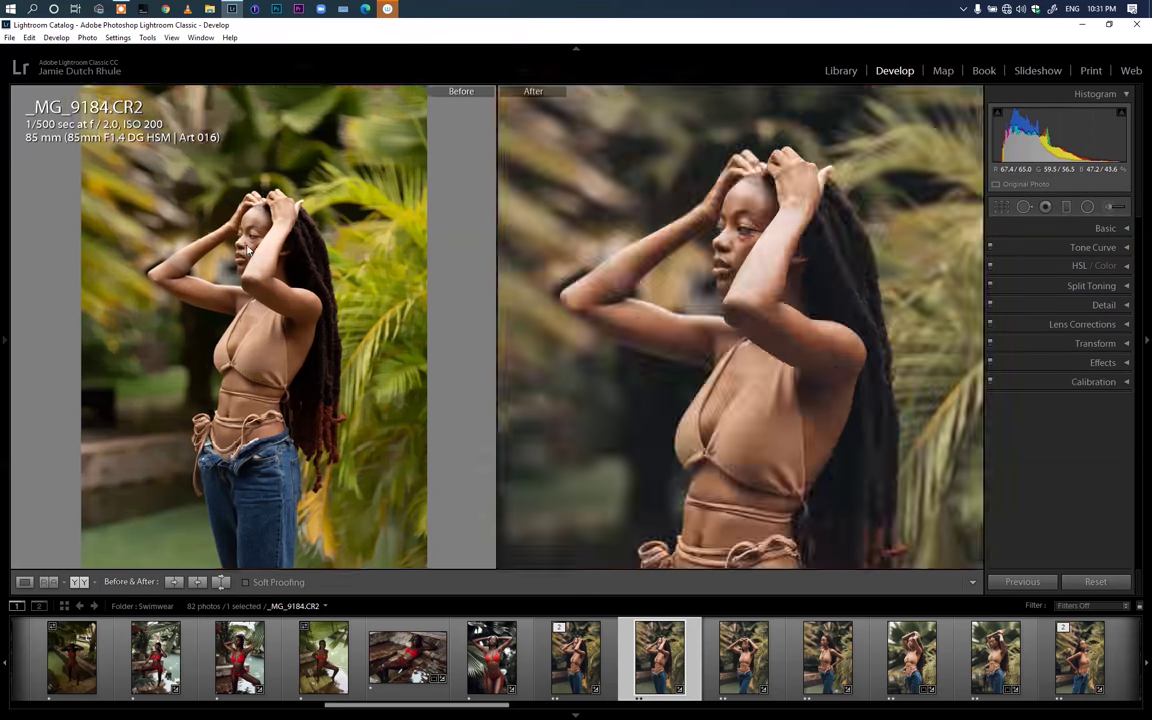
pyautogui.moveTo(290, 265); pyautogui.dragTo(375, 397)
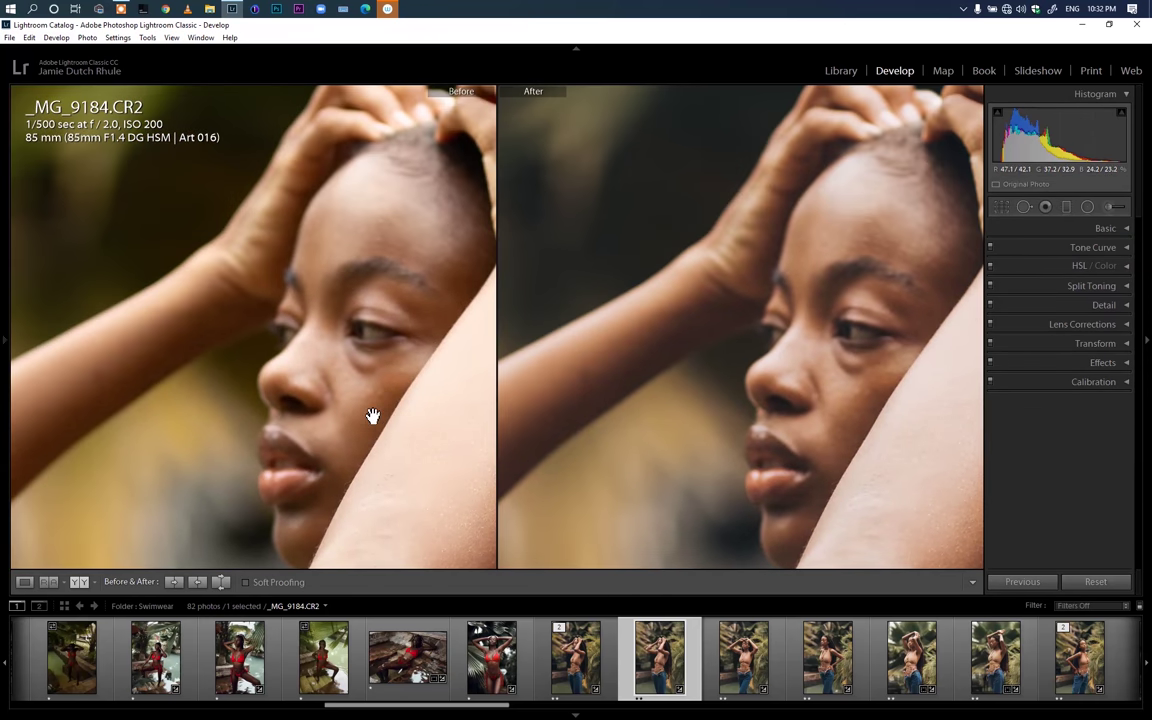
pyautogui.click(371, 415)
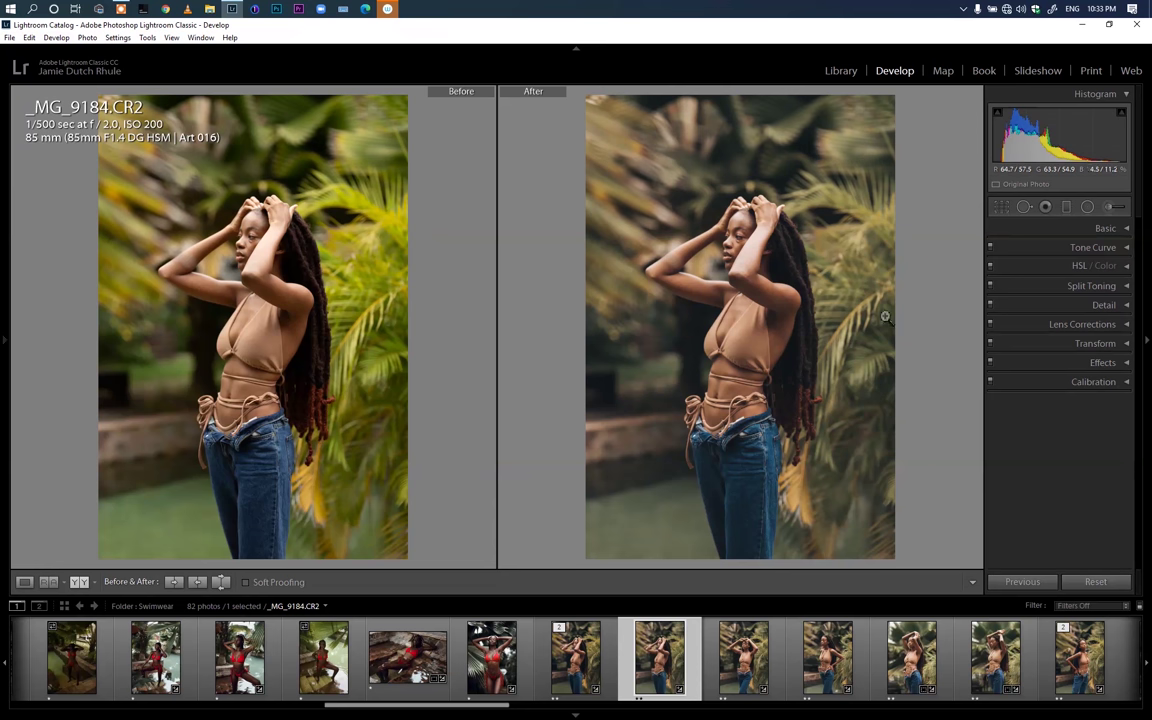
# - Try the Camera Standard profile on the photo, and return it to Adobe Standard
pyautogui.click(1126, 230)
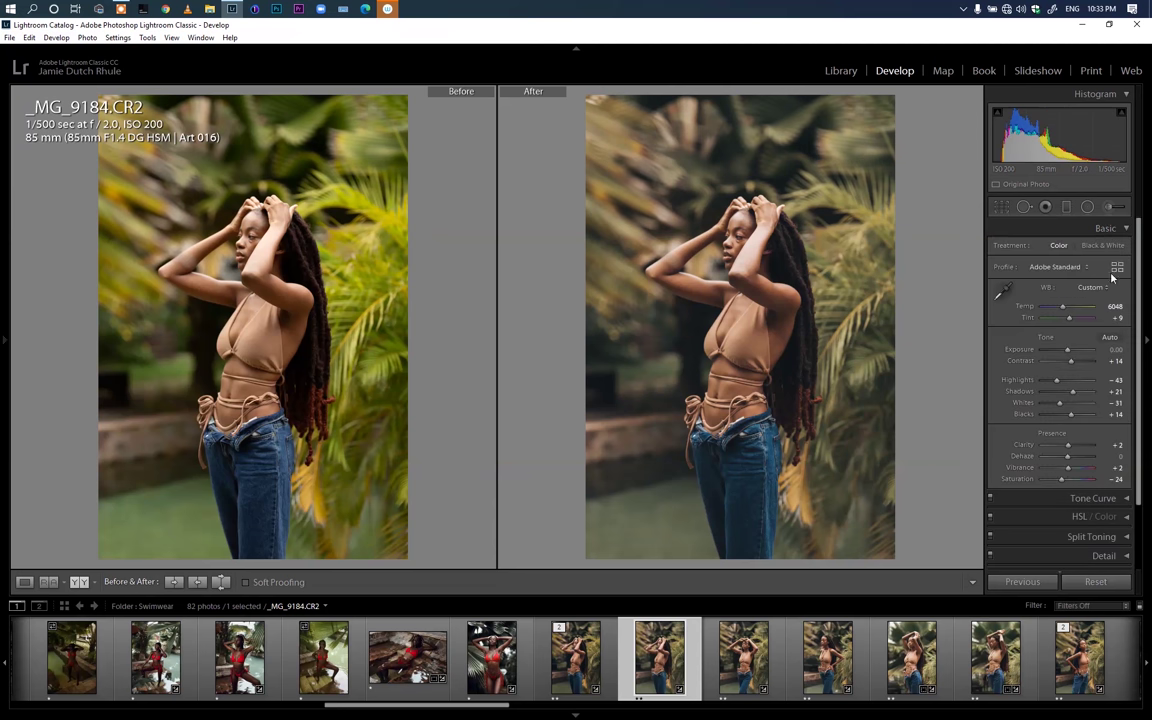
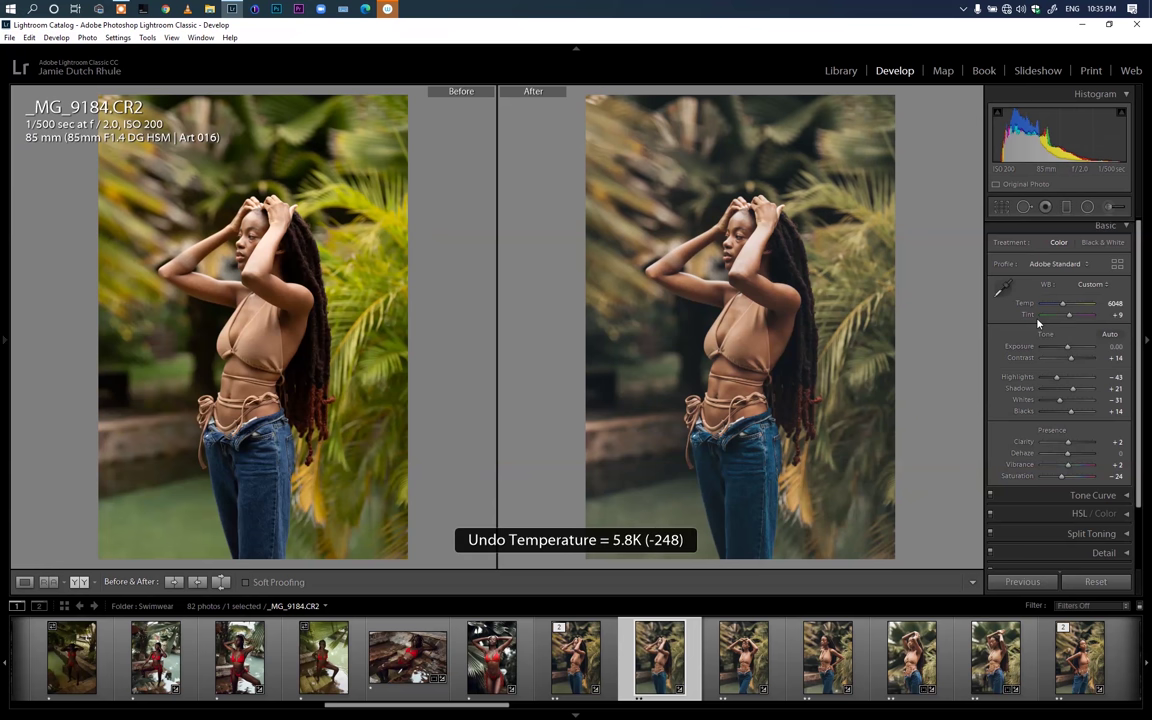
pyautogui.click(1057, 264)
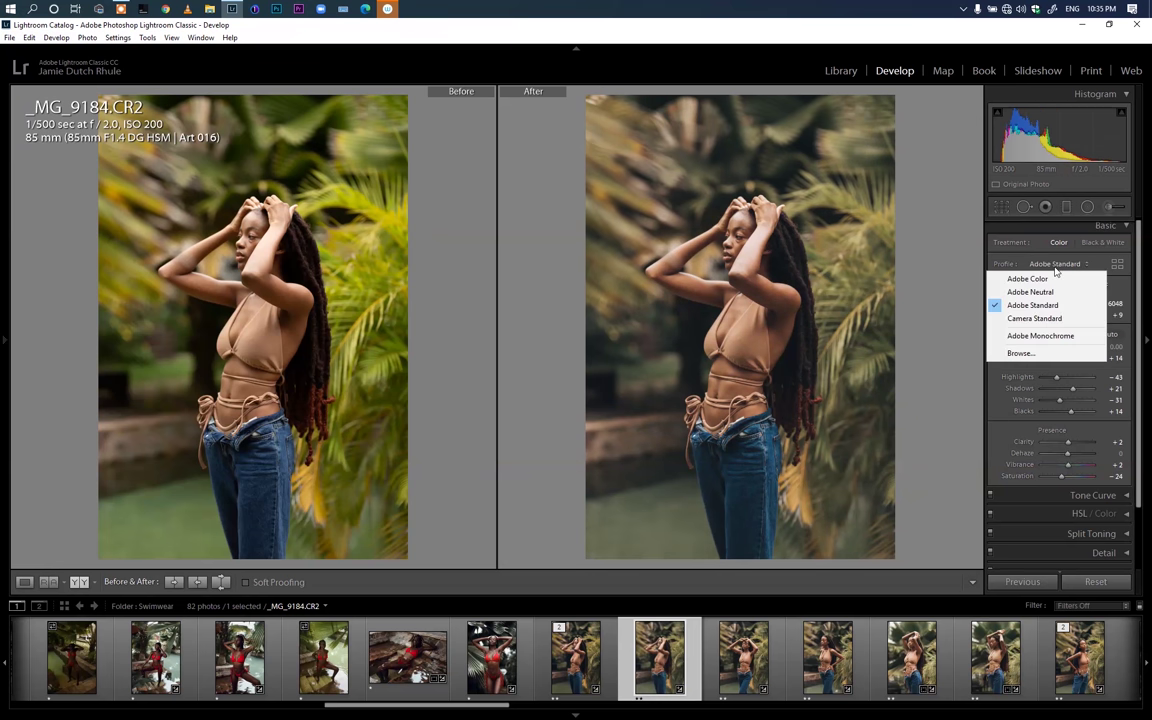
pyautogui.click(1032, 319)
pyautogui.click(1046, 265)
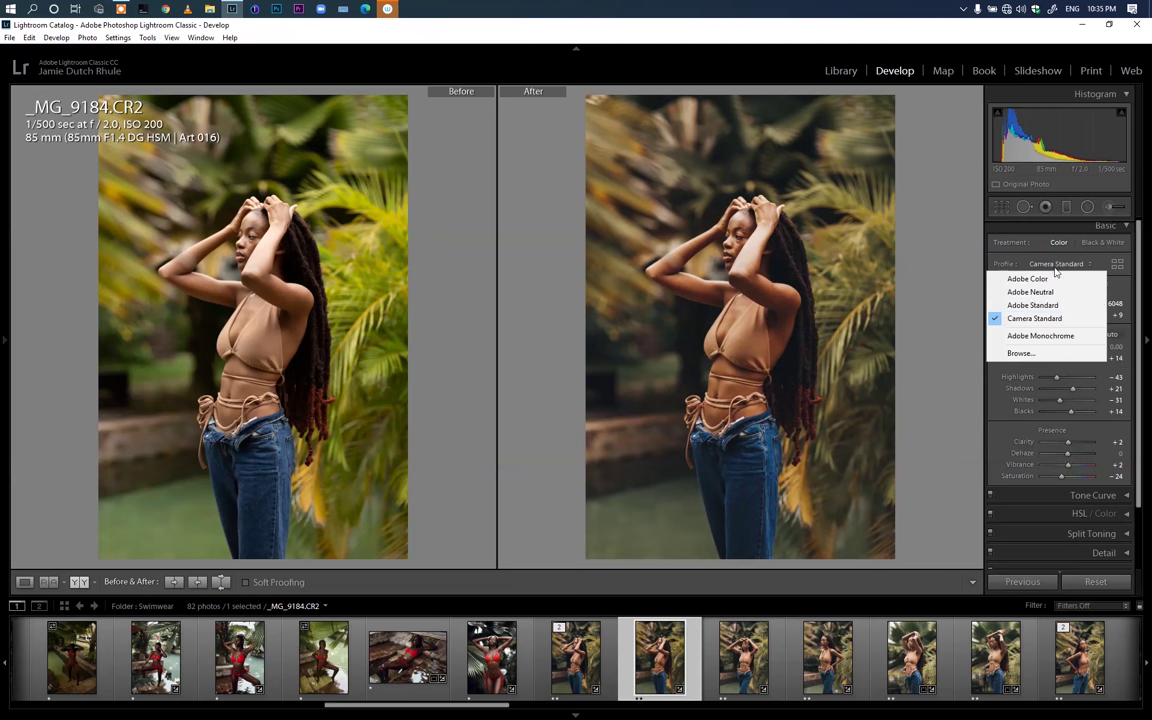
pyautogui.click(1046, 305)
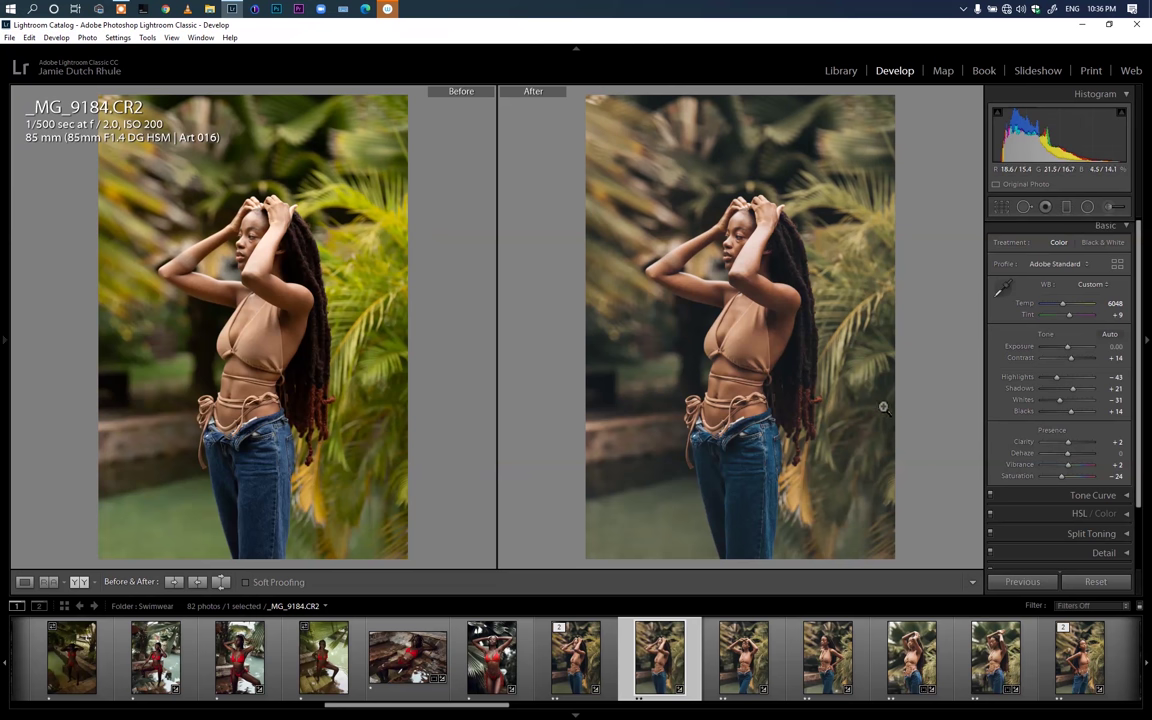
pyautogui.click(1127, 228)
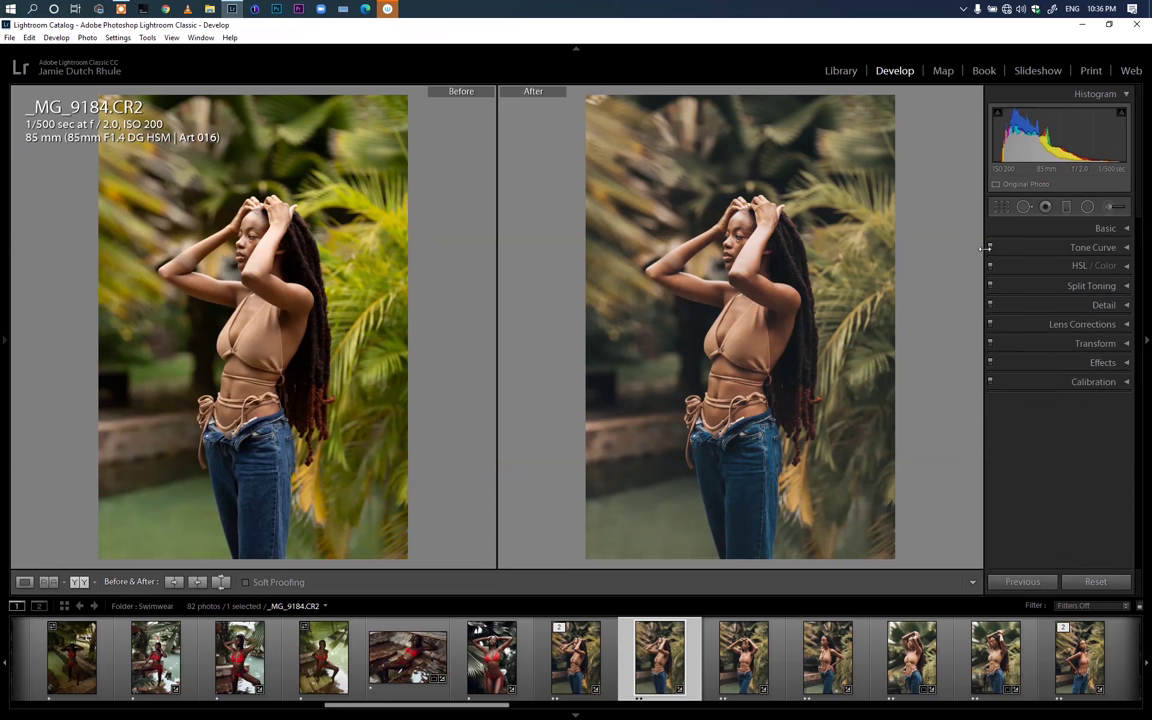
# - Try lifting the black point of the RGB tone curve, and undo the change
pyautogui.click(1115, 248)
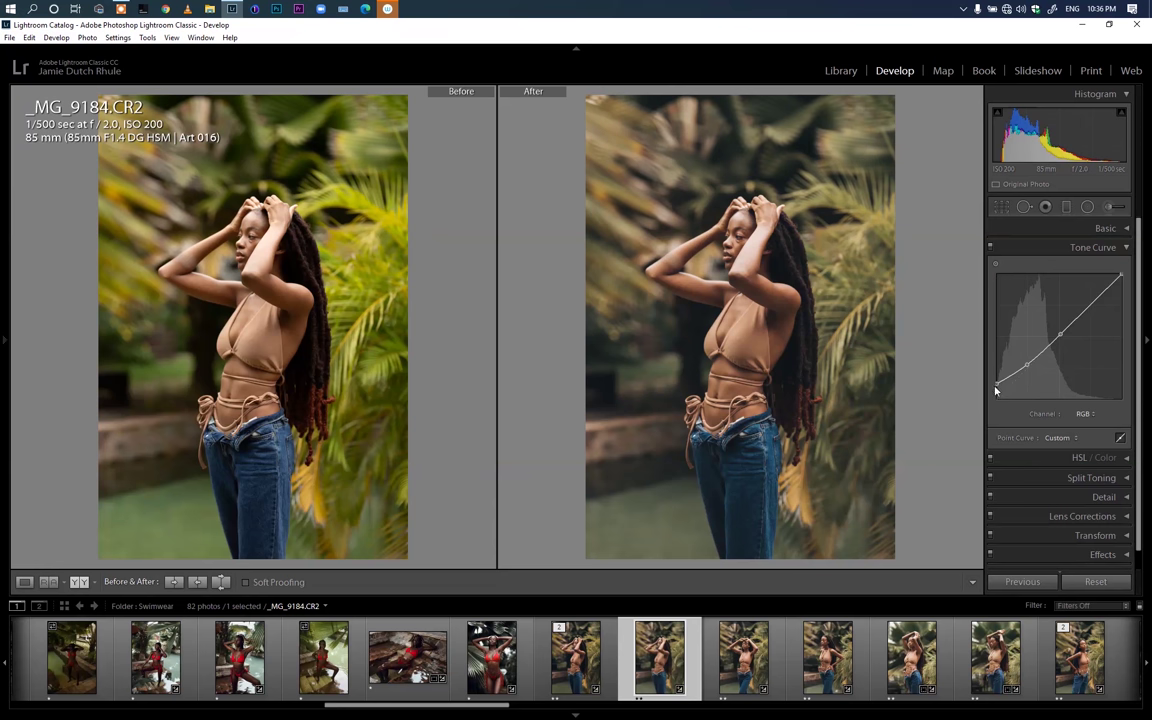
pyautogui.moveTo(995, 390); pyautogui.dragTo(995, 378)
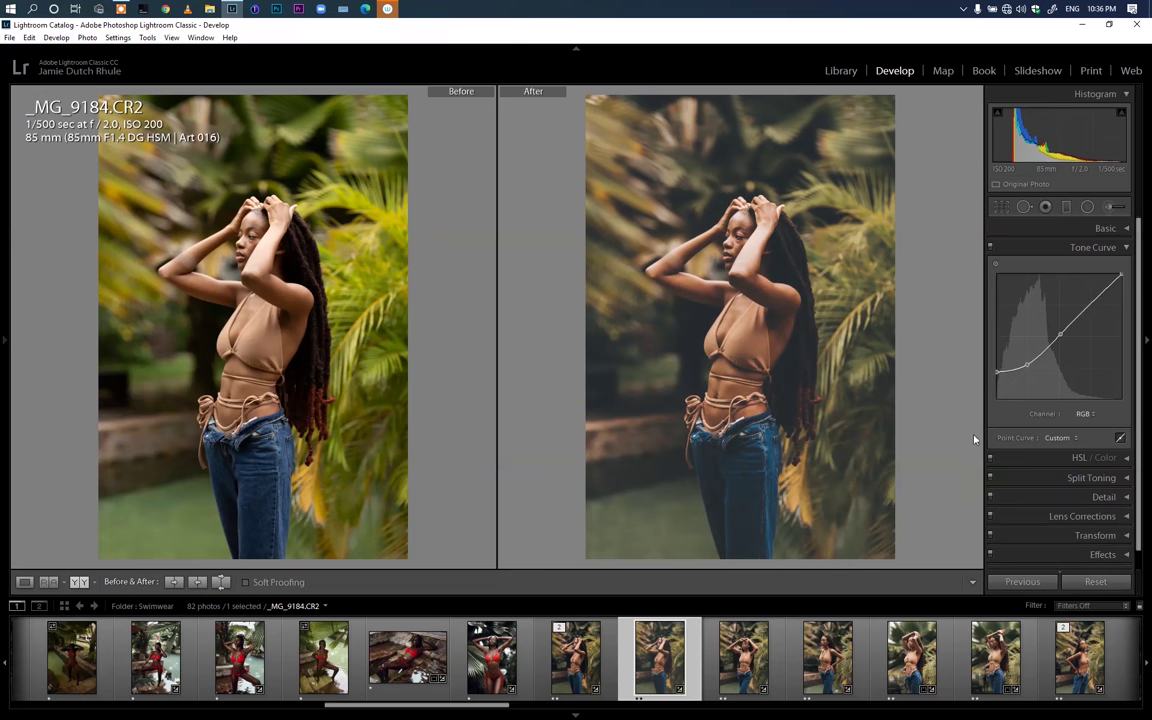
pyautogui.hotkey('ctrl', 'z')
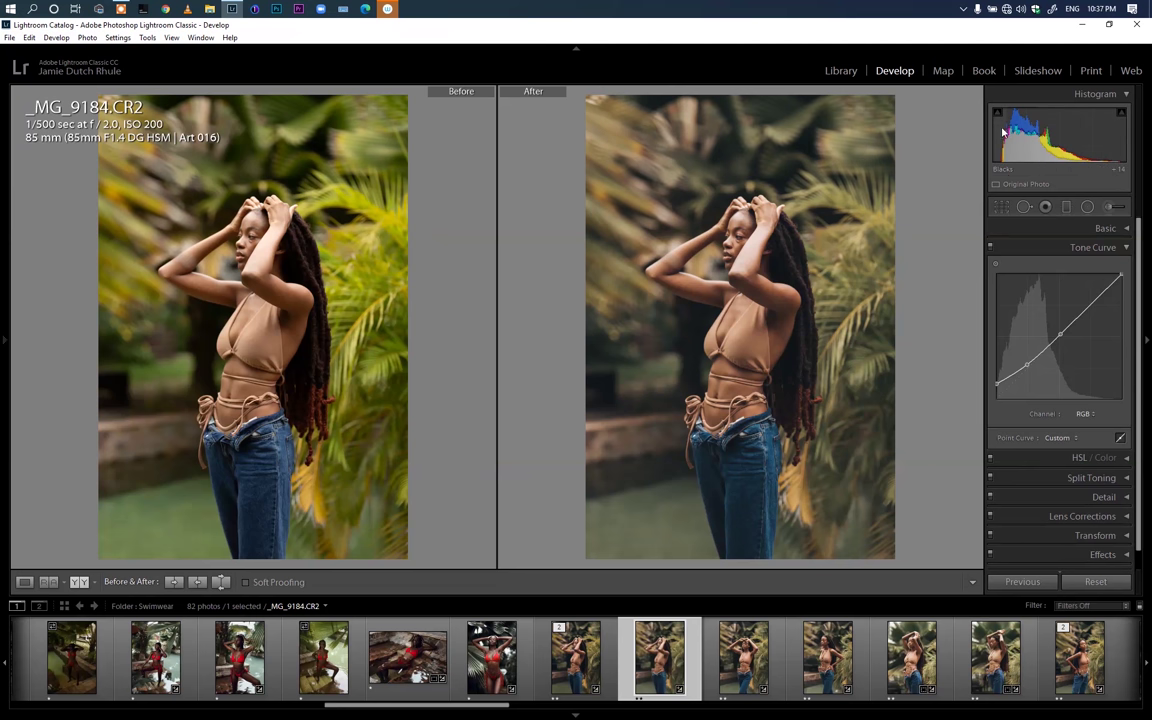
# - Examine the tone curves of the Red, Green and Blue channels one after another
pyautogui.click(1084, 418)
pyautogui.click(1058, 442)
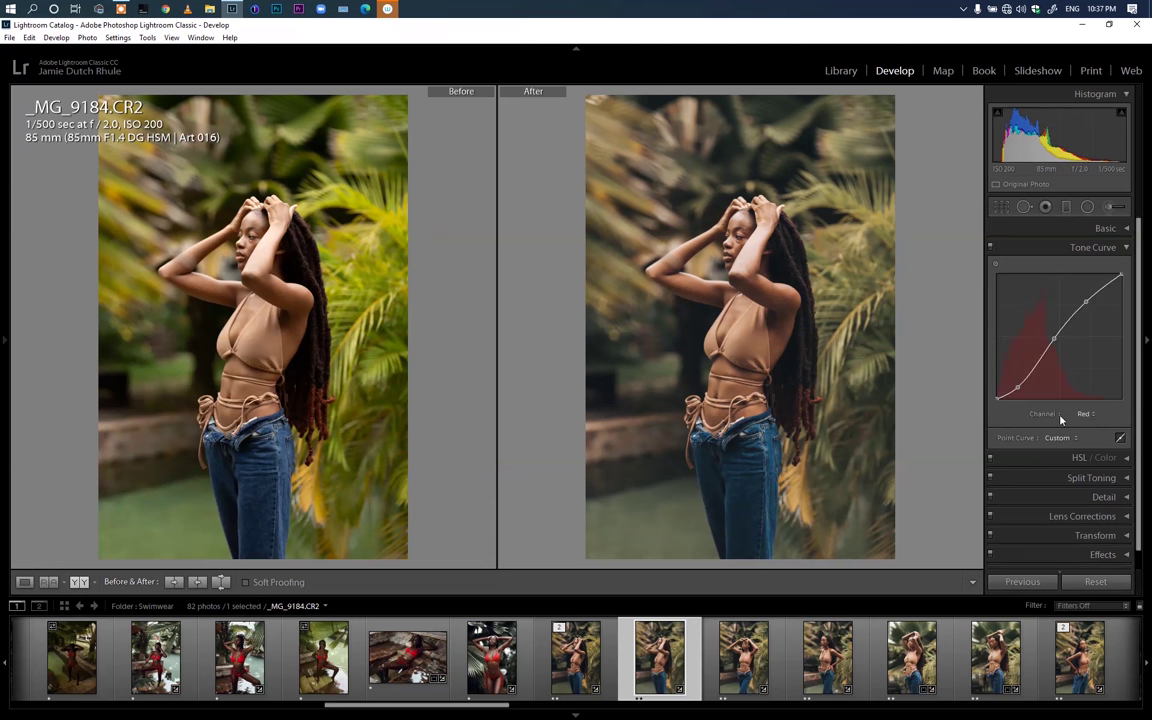
pyautogui.click(1084, 414)
pyautogui.click(1058, 455)
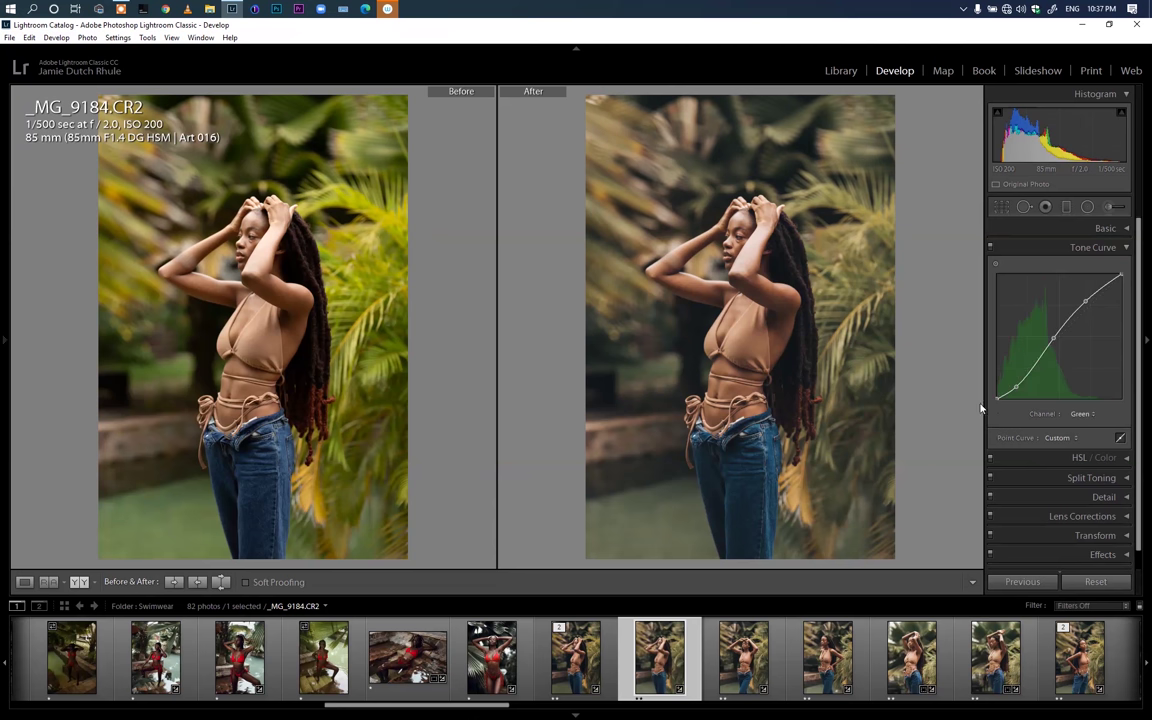
pyautogui.click(1080, 414)
pyautogui.click(1000, 469)
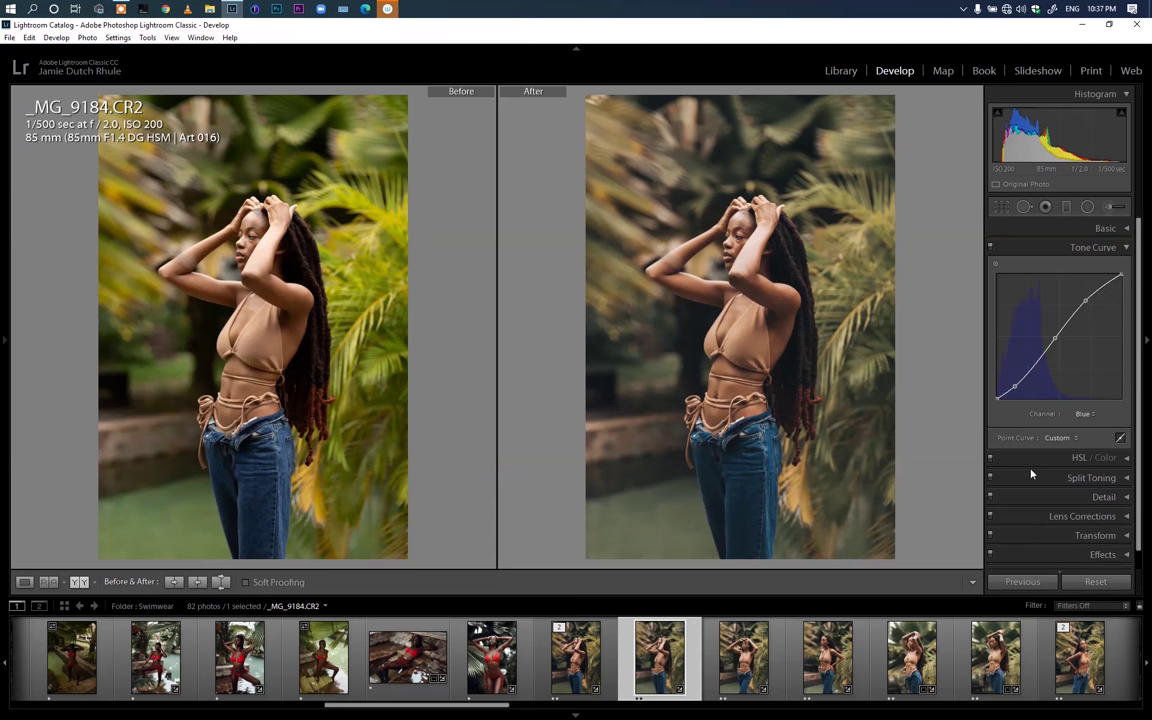
pyautogui.click(1005, 247)
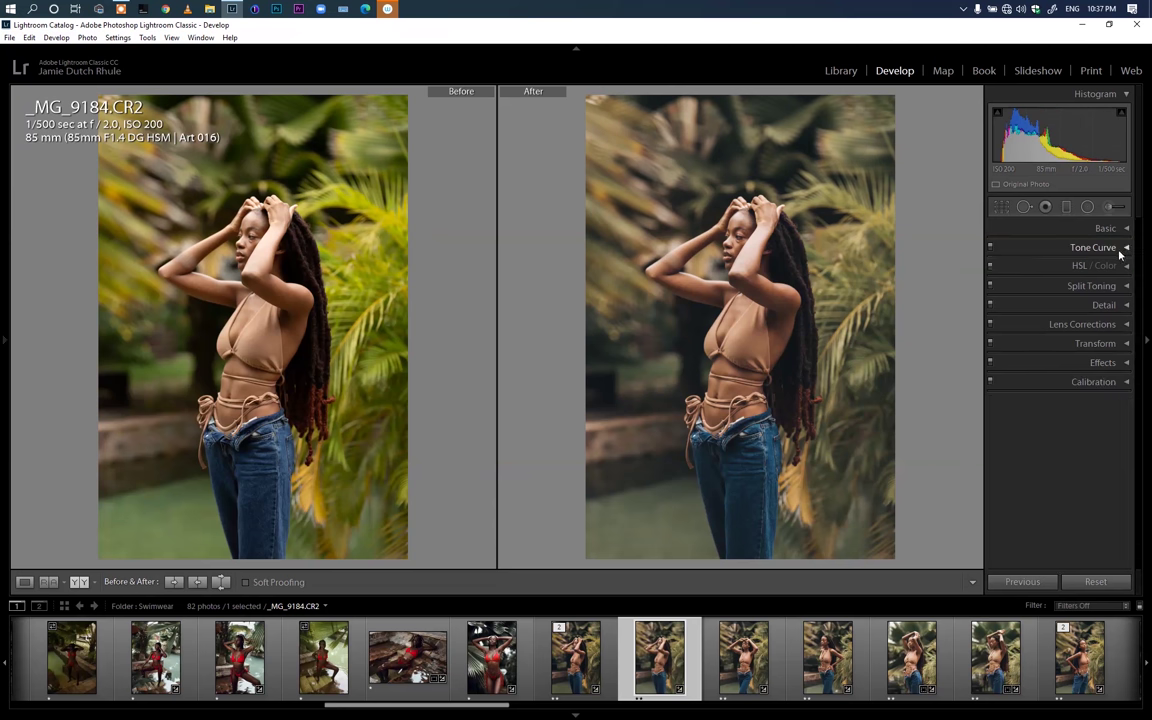
# - Compare the photo with the tone curve adjustments disabled and enabled, leaving them enabled
pyautogui.click(989, 248)
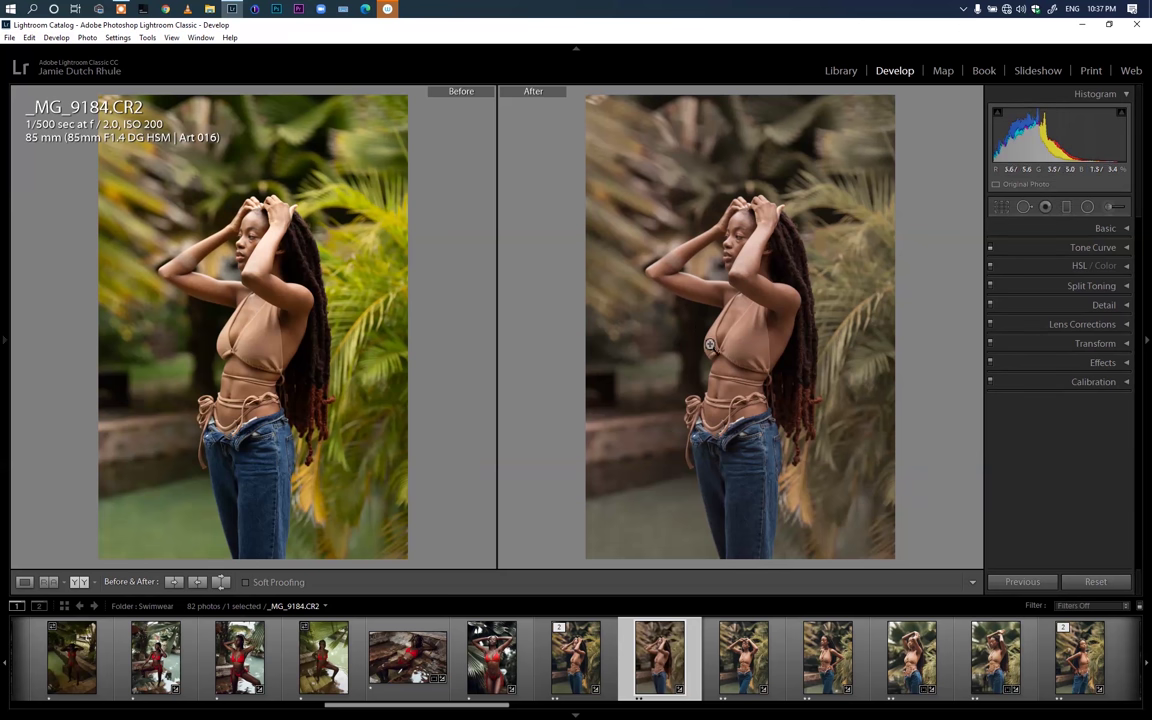
pyautogui.click(991, 248)
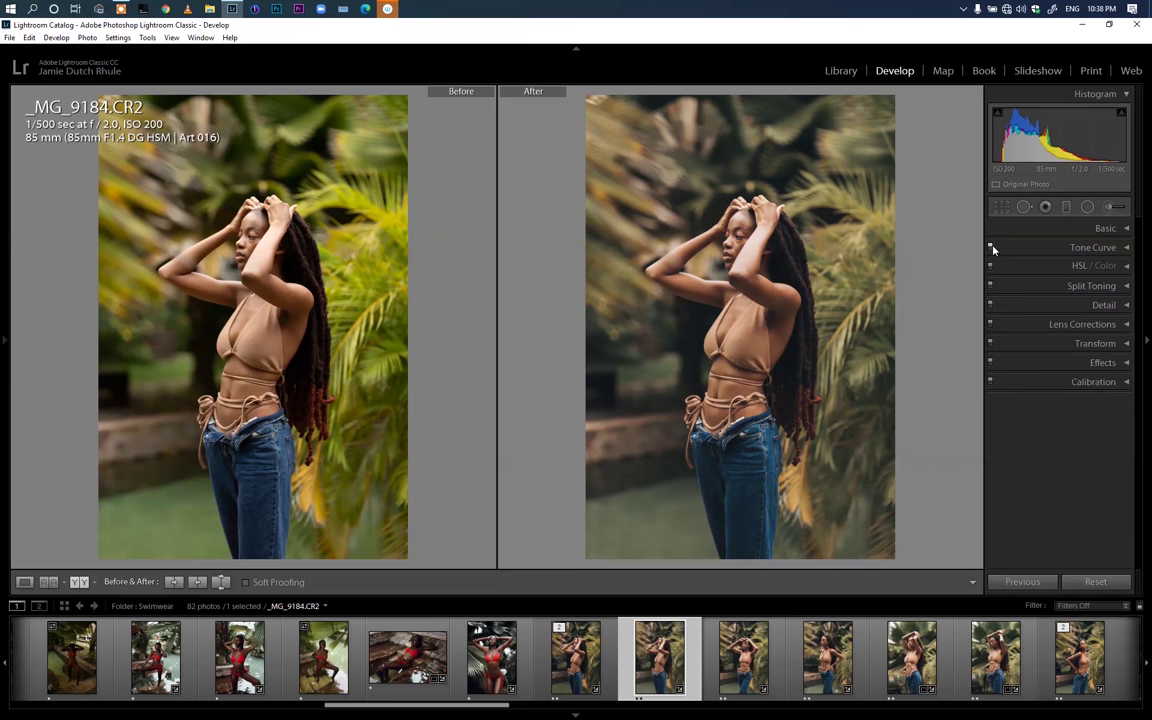
pyautogui.click(990, 249)
pyautogui.click(990, 249)
# - Examine the HSL hue, saturation and luminance adjustments of the photo
pyautogui.click(1126, 266)
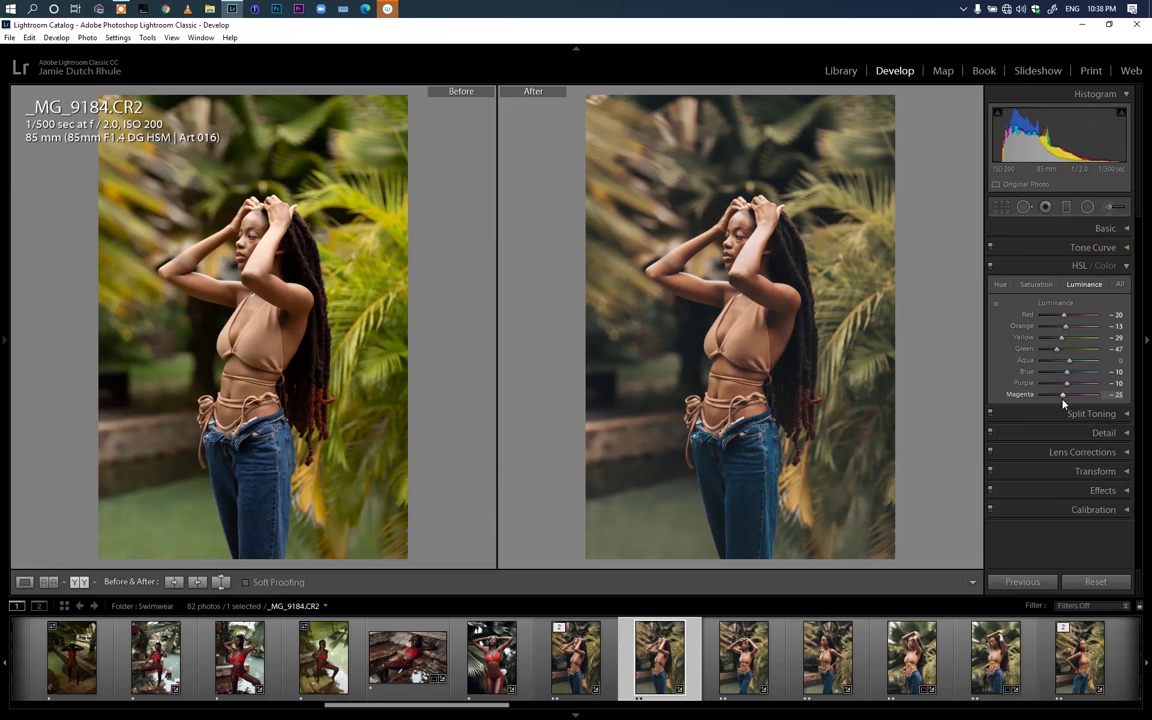
pyautogui.click(1000, 285)
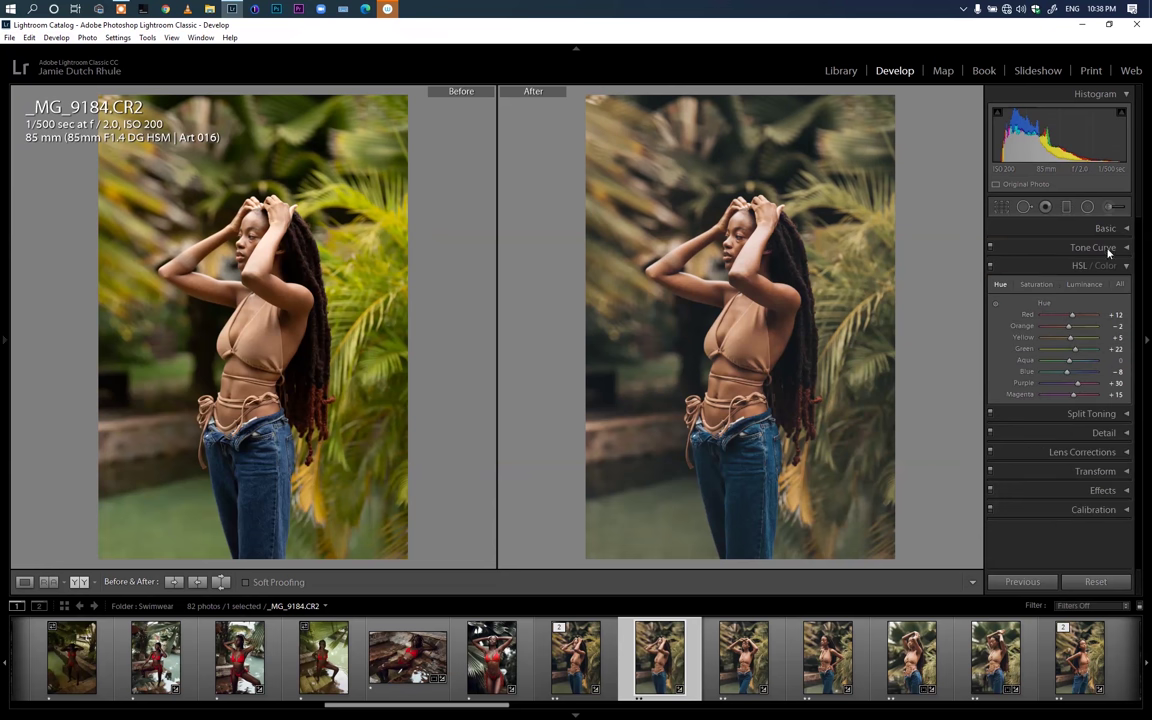
pyautogui.click(1036, 284)
pyautogui.click(1000, 287)
pyautogui.click(1037, 285)
pyautogui.click(1084, 286)
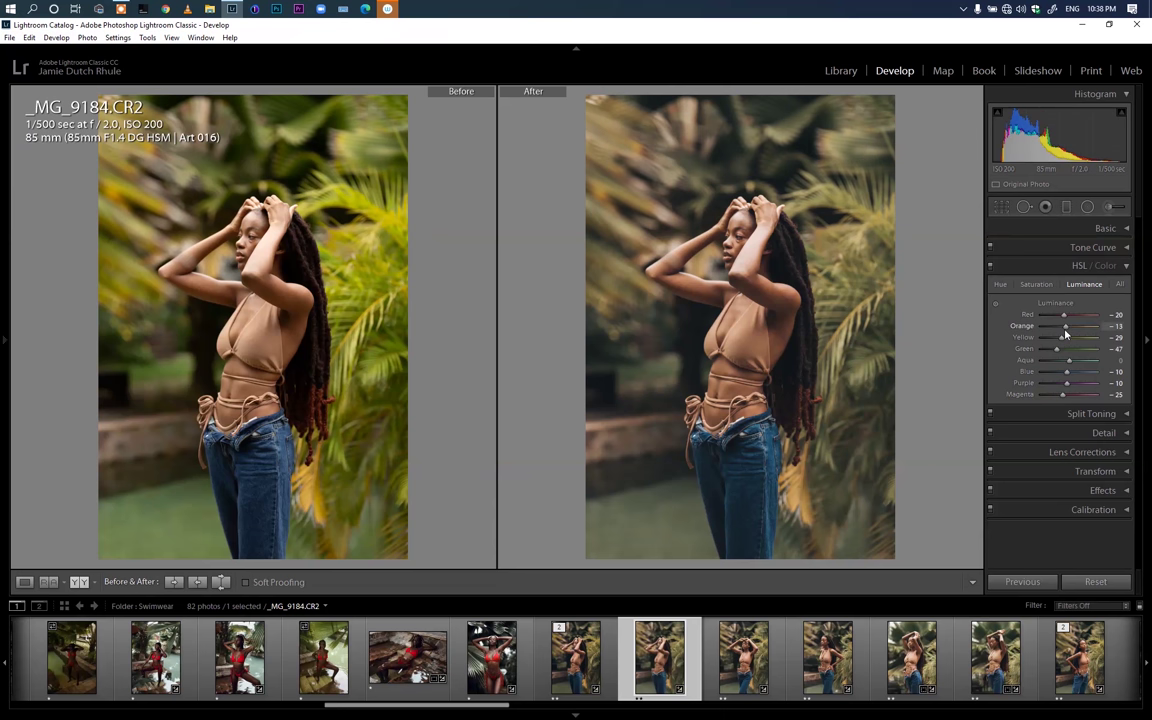
# - Try orange luminance values of -40 and -24 for the skin tones, and undo the change
pyautogui.moveTo(1066, 330); pyautogui.dragTo(1058, 327)
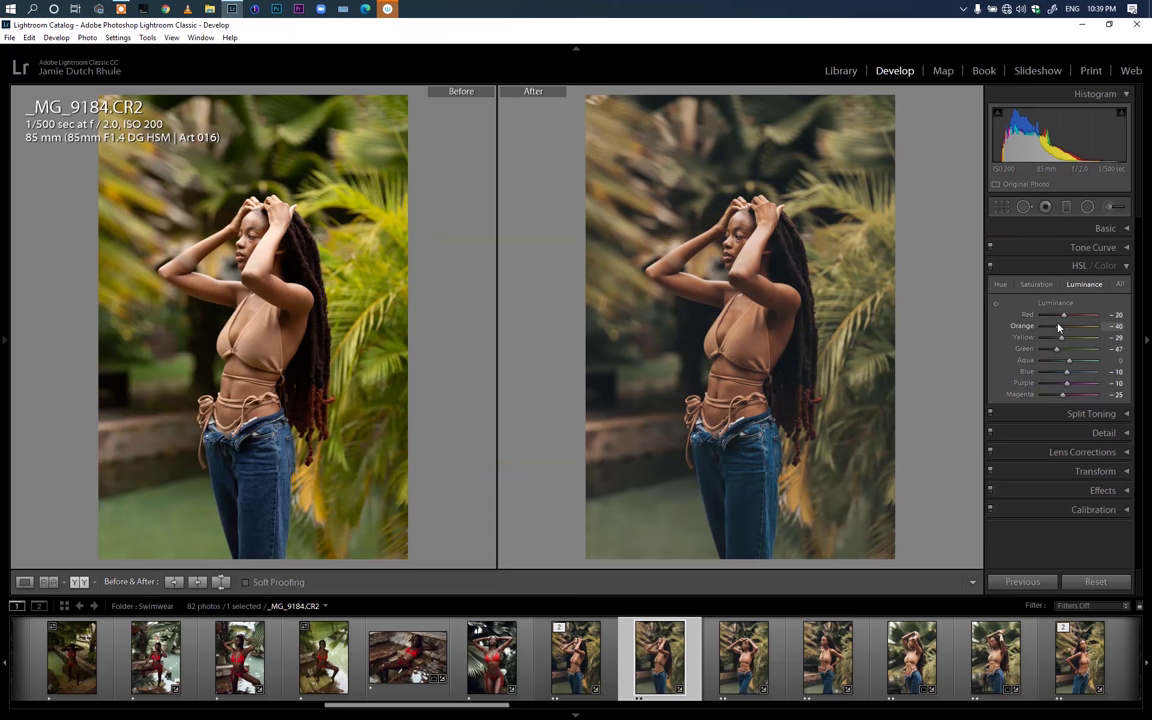
pyautogui.moveTo(1058, 327); pyautogui.dragTo(1055, 327)
pyautogui.moveTo(1055, 327); pyautogui.dragTo(1063, 330)
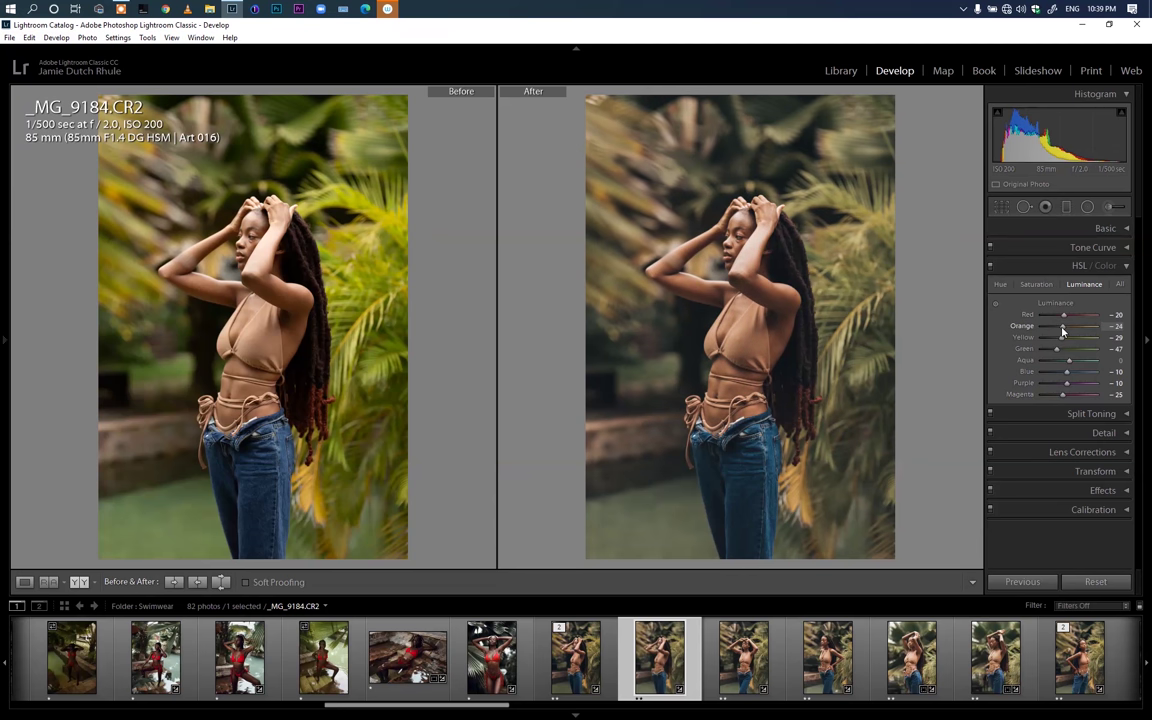
pyautogui.hotkey('ctrl', 'z')
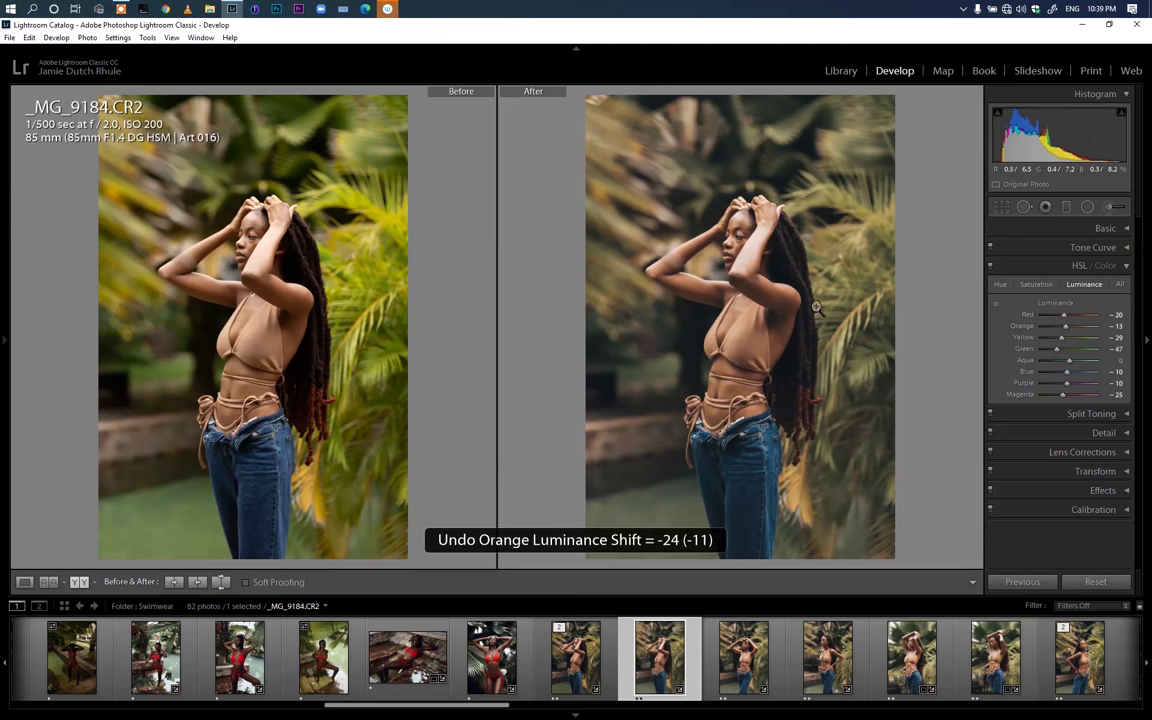
pyautogui.click(1126, 268)
# - Examine the split toning values and compare the photo with split toning disabled and enabled
pyautogui.click(1122, 288)
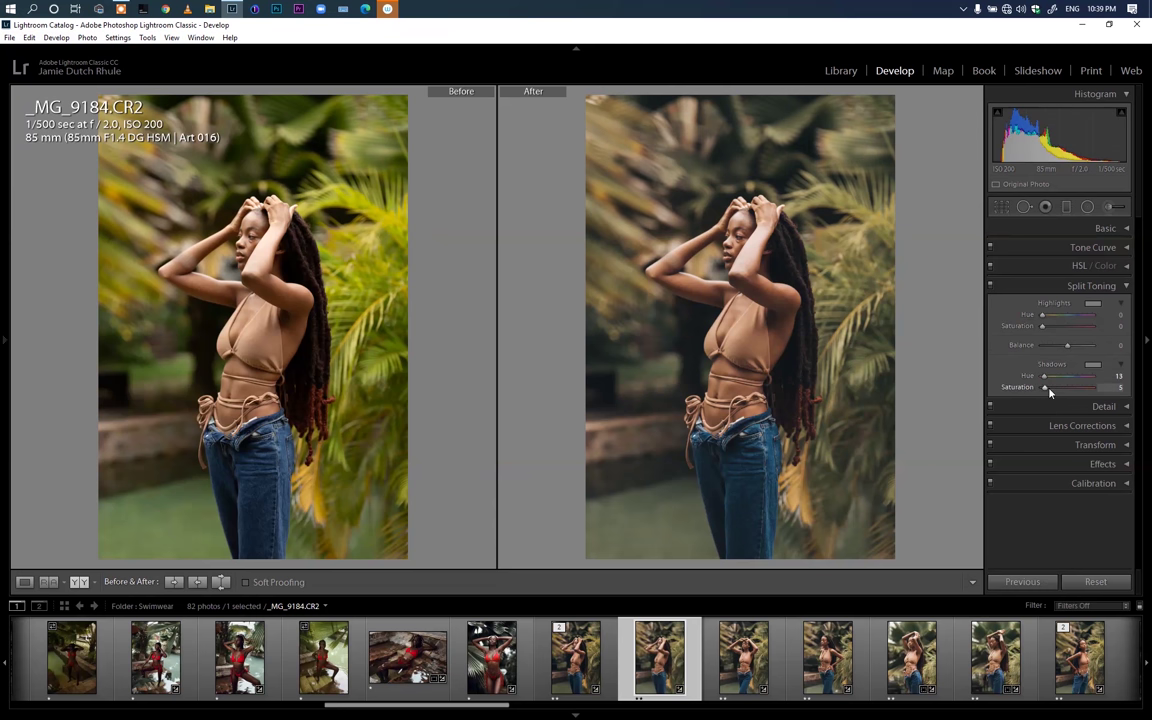
pyautogui.click(990, 288)
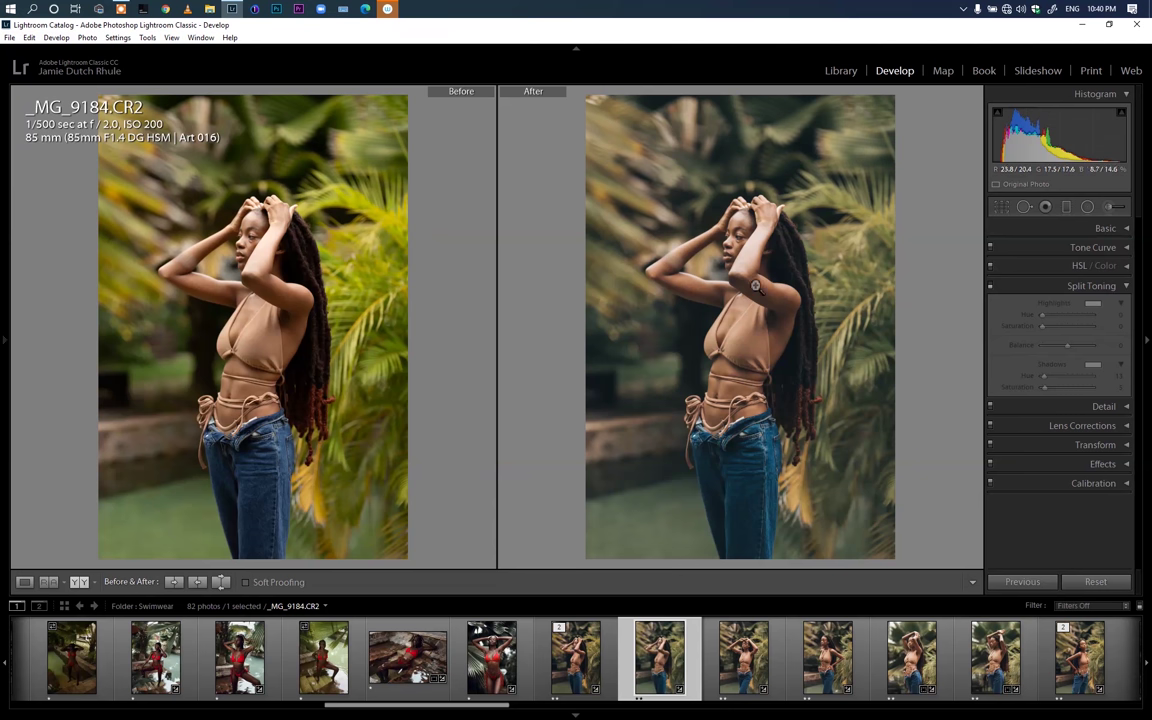
pyautogui.click(990, 286)
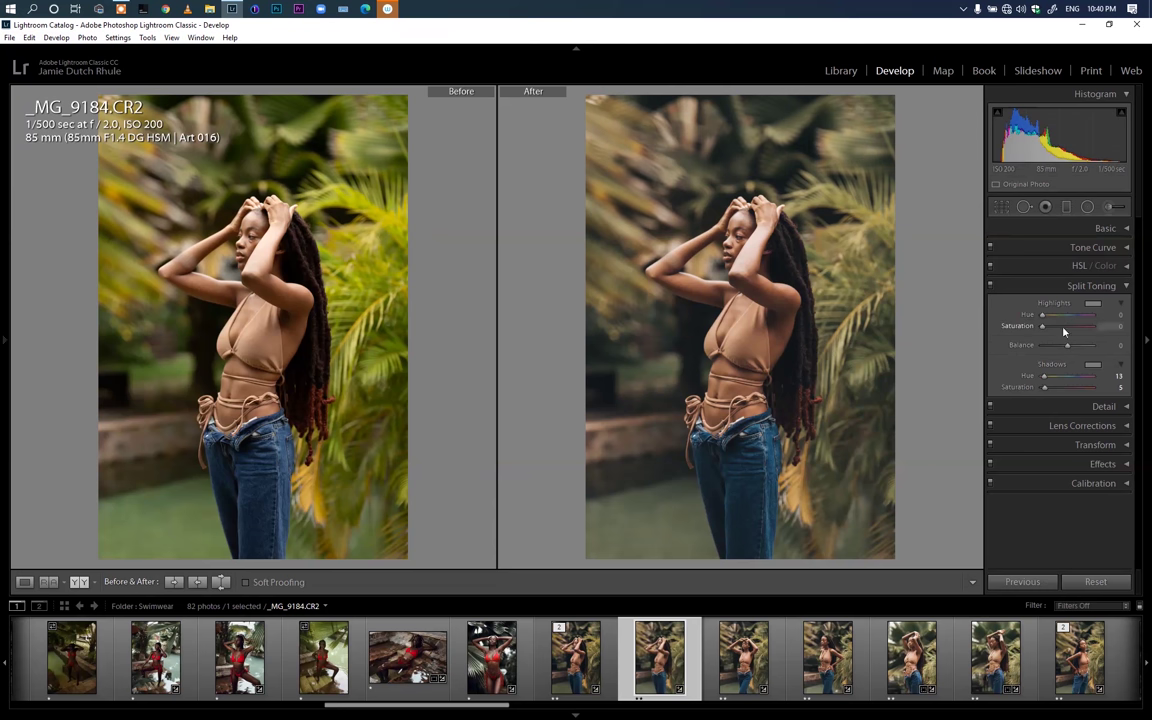
pyautogui.click(1127, 287)
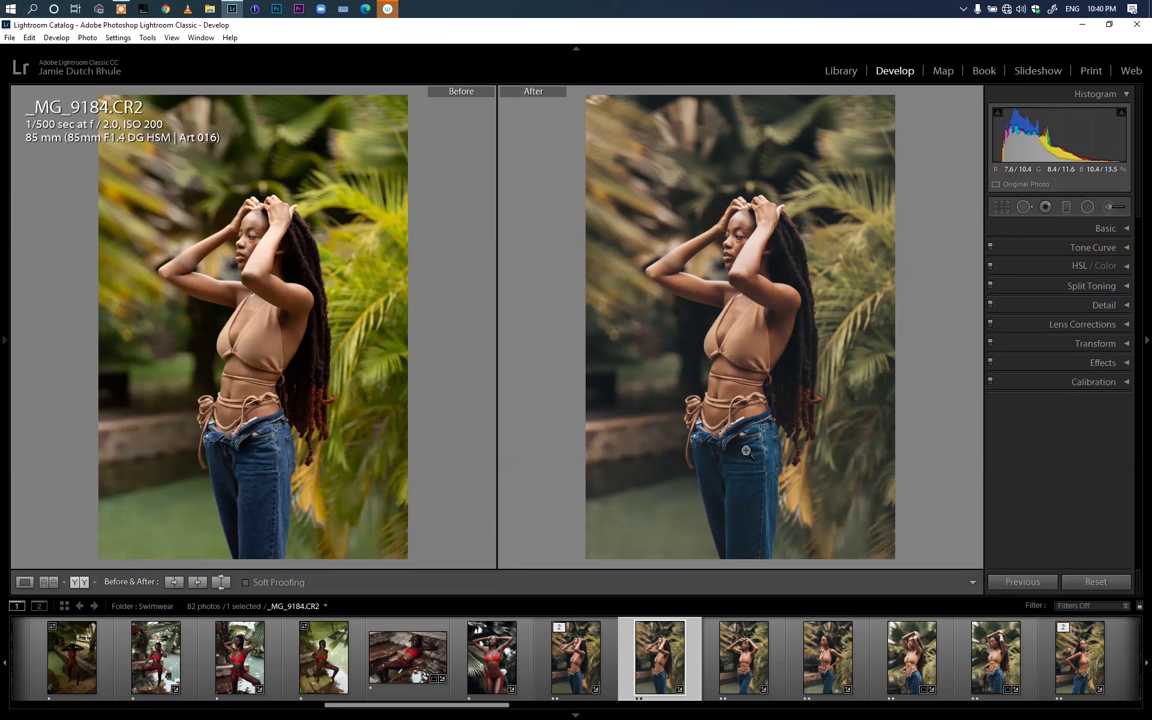
# - Try the Sigma lens profile corrections on the photo and switch them back off
pyautogui.click(1128, 325)
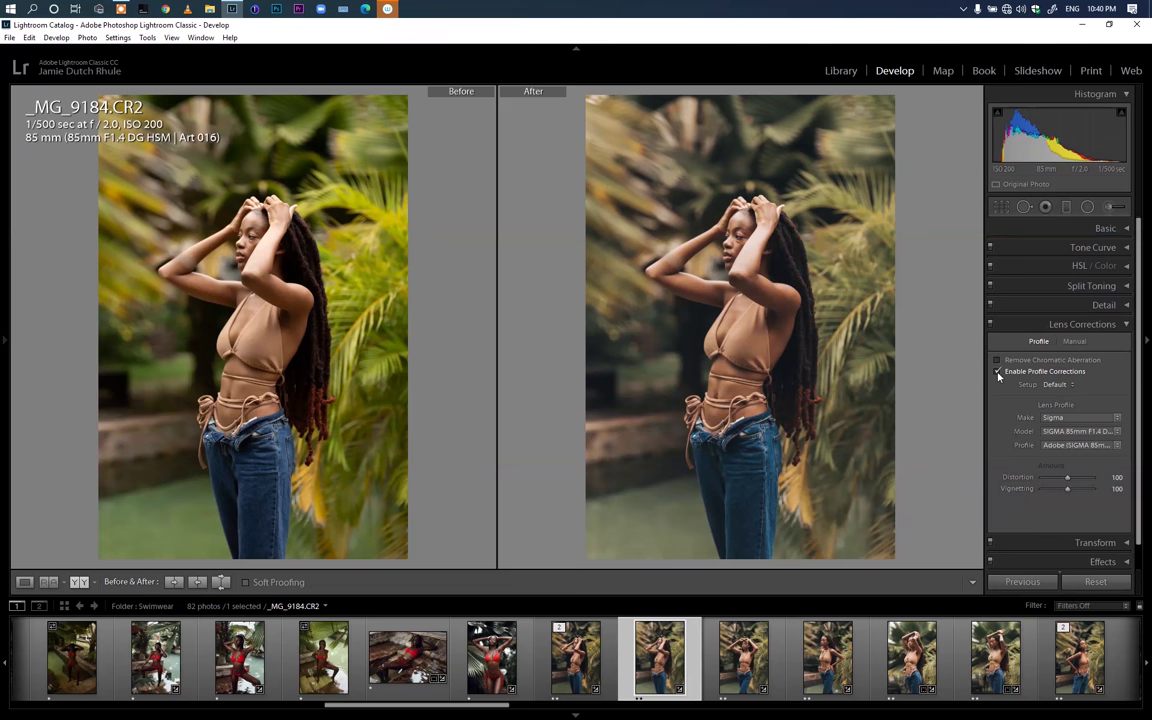
pyautogui.click(998, 374)
pyautogui.click(1121, 324)
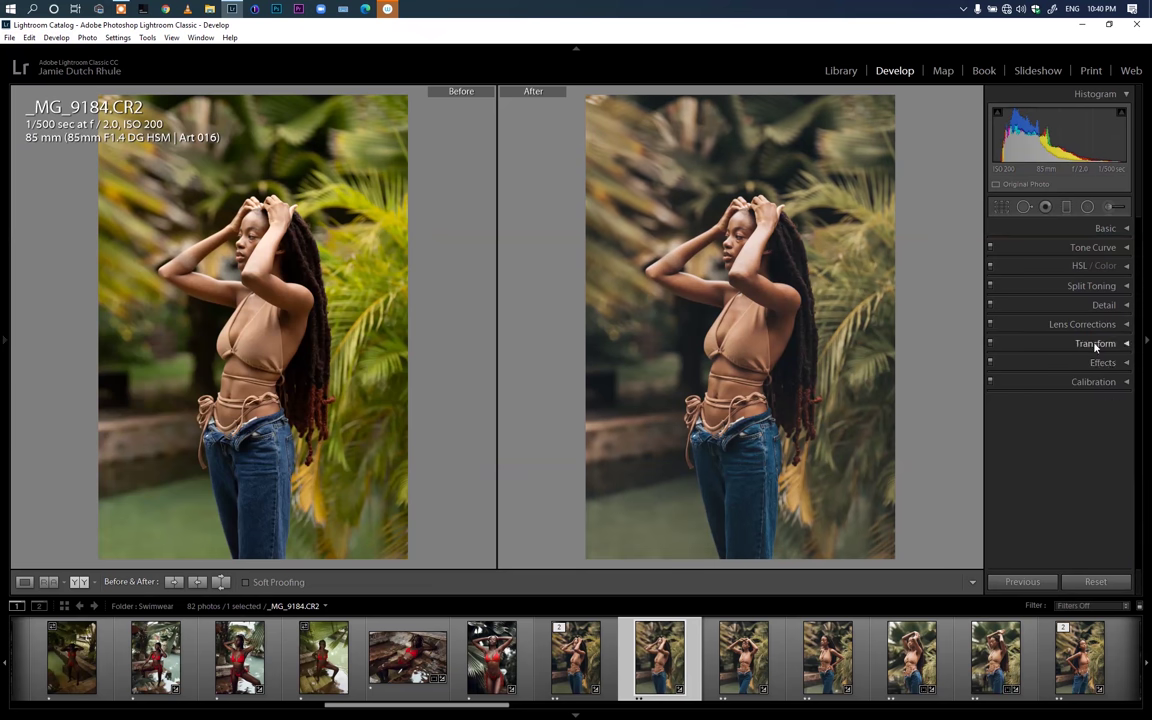
# - Try a grain amount of 48 on the photo, check its effect on the face up close, and reset the amount
pyautogui.click(1127, 364)
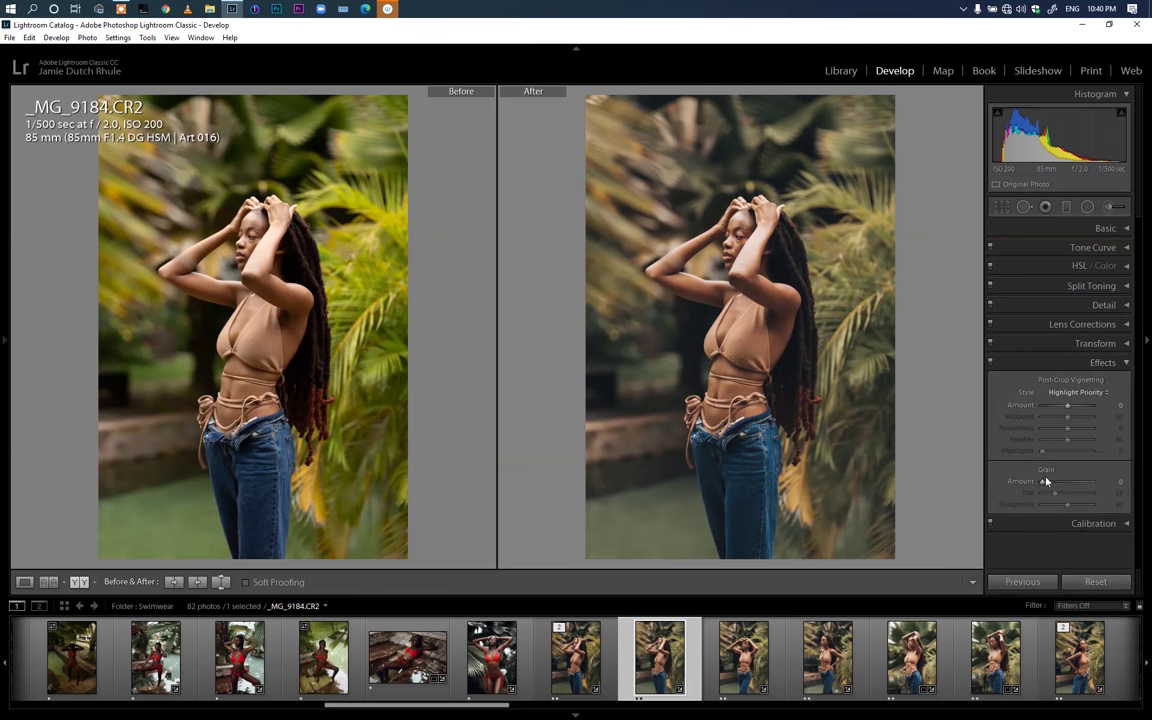
pyautogui.click(748, 238)
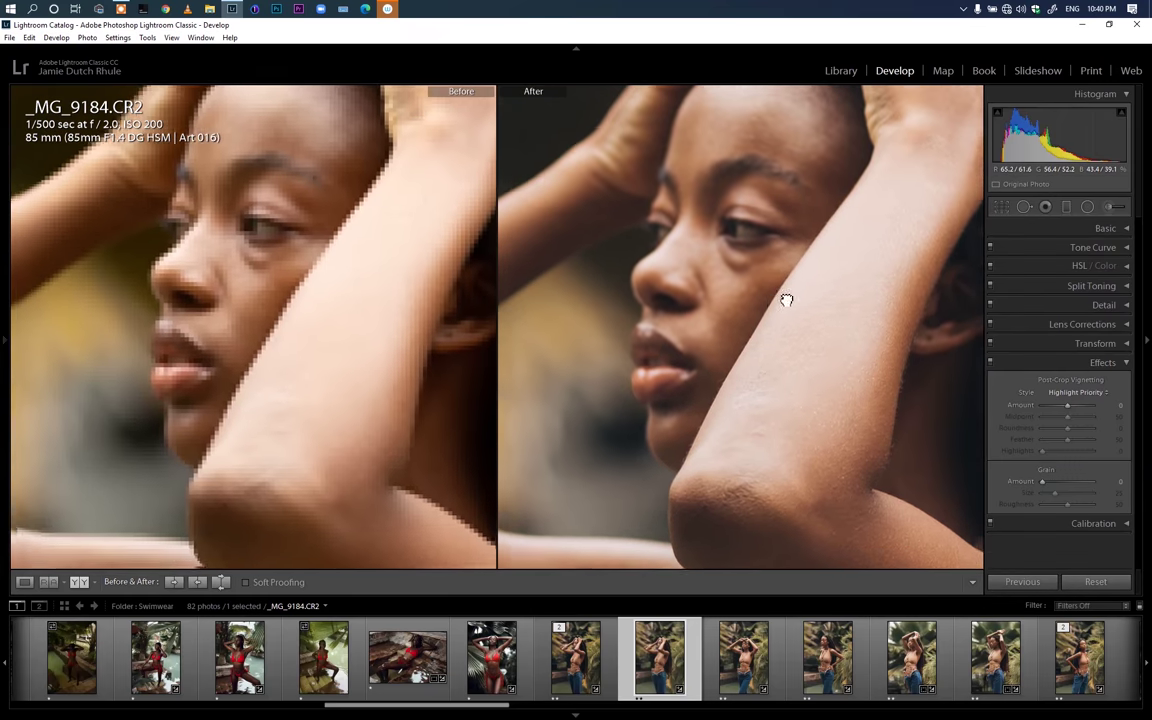
pyautogui.moveTo(789, 298); pyautogui.dragTo(841, 208)
pyautogui.moveTo(1042, 481); pyautogui.dragTo(1067, 484)
pyautogui.click(843, 357)
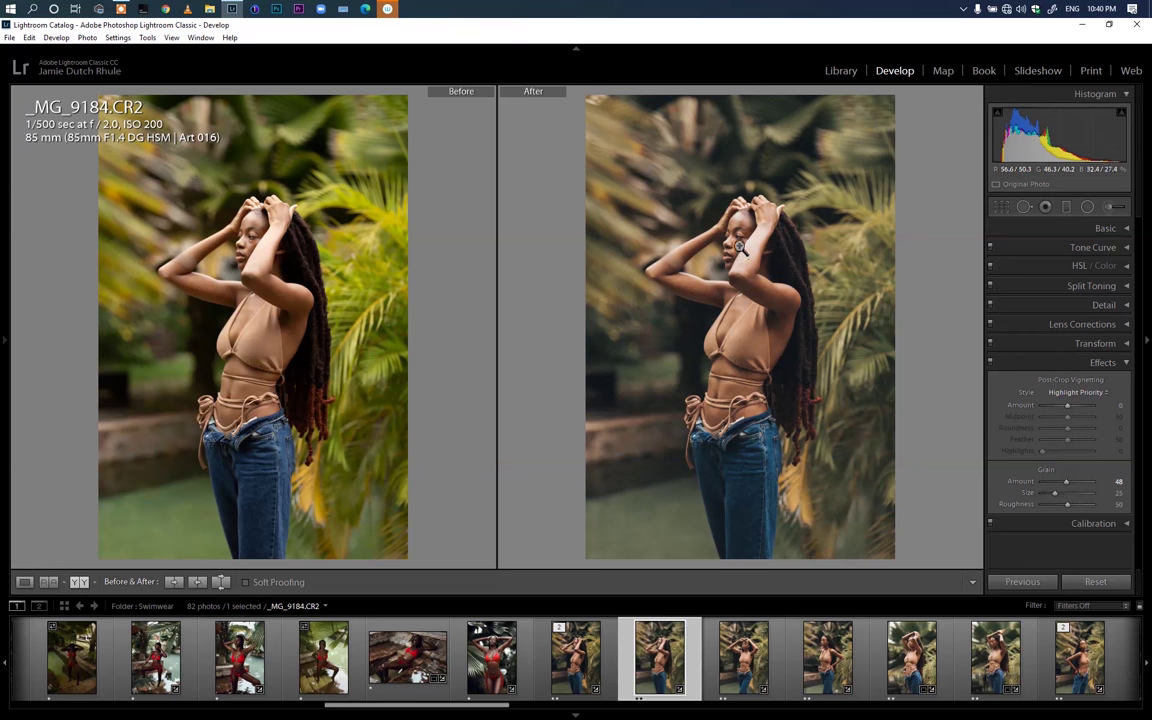
pyautogui.moveTo(733, 245); pyautogui.dragTo(766, 357)
pyautogui.click(763, 358)
pyautogui.doubleClick(1069, 484)
pyautogui.click(1120, 363)
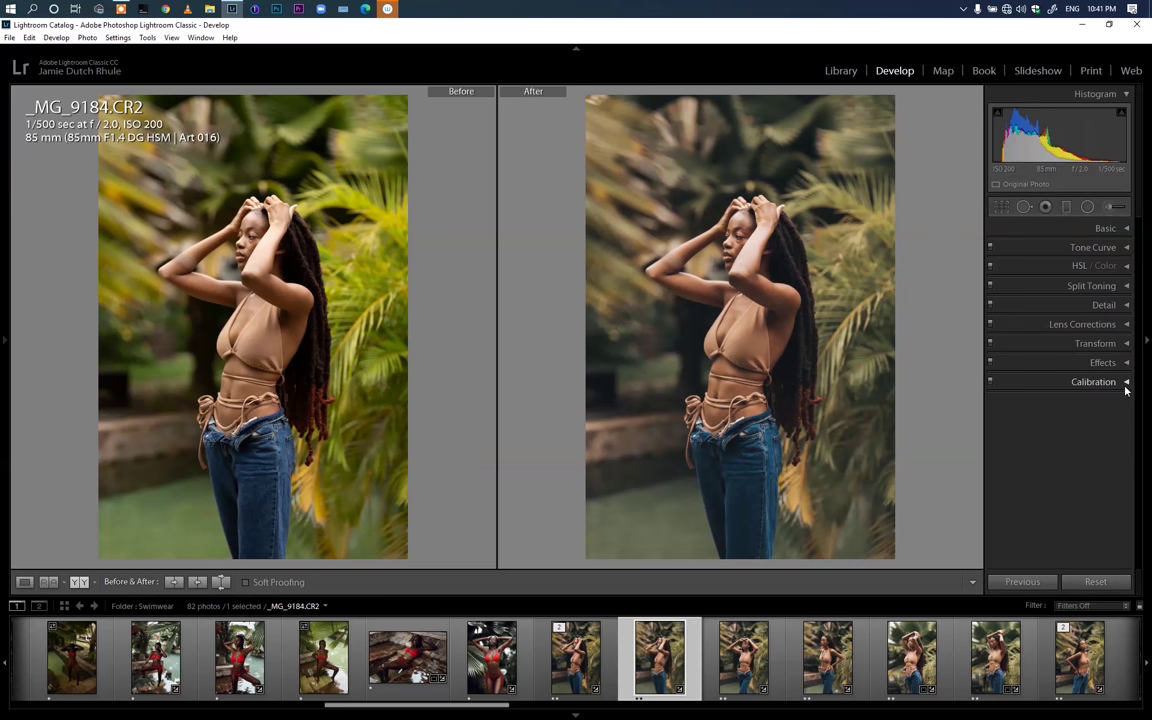
# - Examine the calibration values for shadows and the red, green and blue primaries, and compare the photo with calibration disabled and enabled
pyautogui.click(1125, 388)
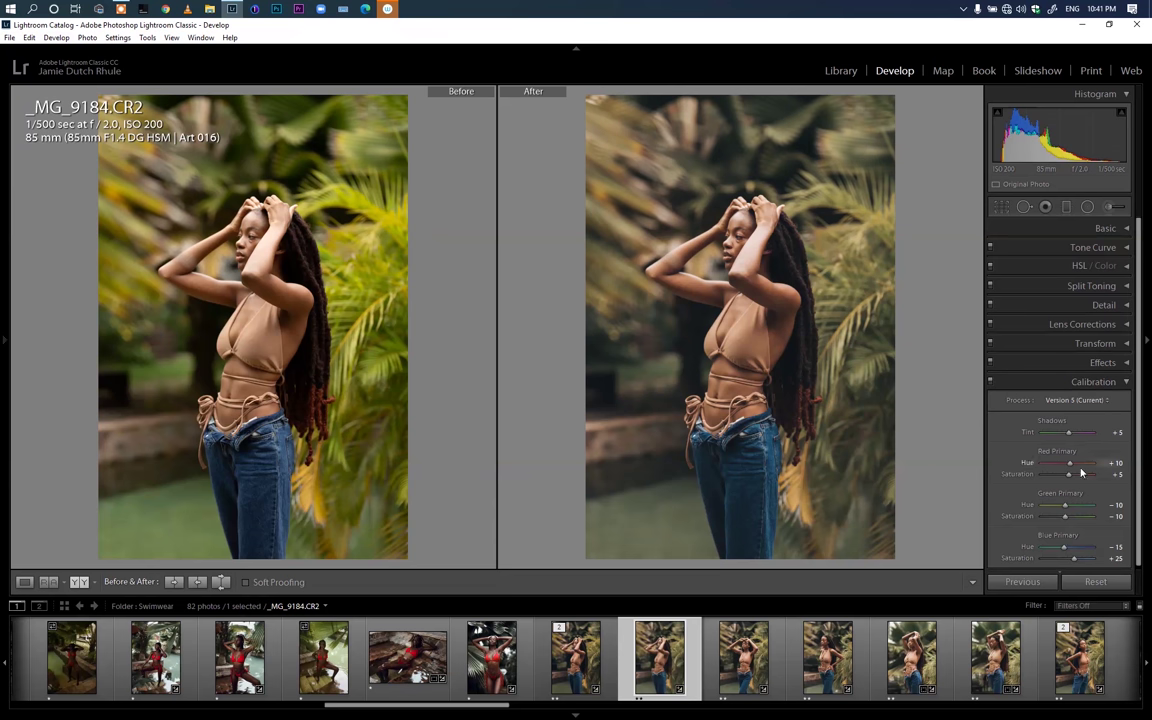
pyautogui.scroll(-1, 1133, 476)
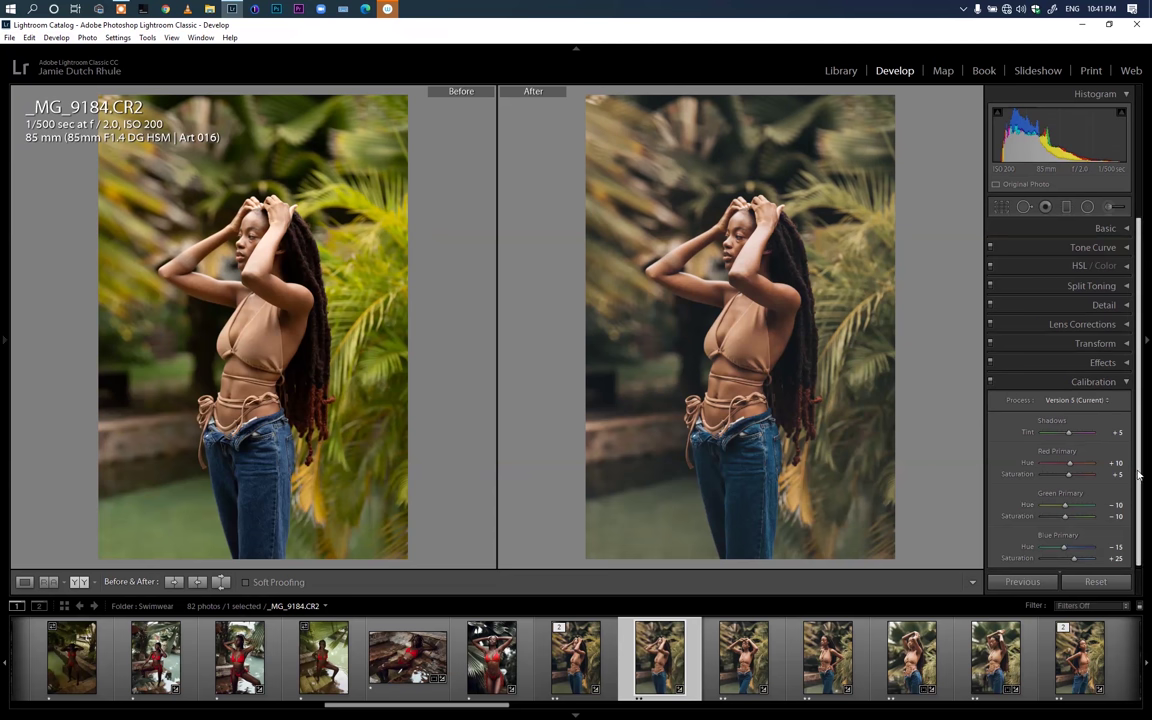
pyautogui.click(990, 379)
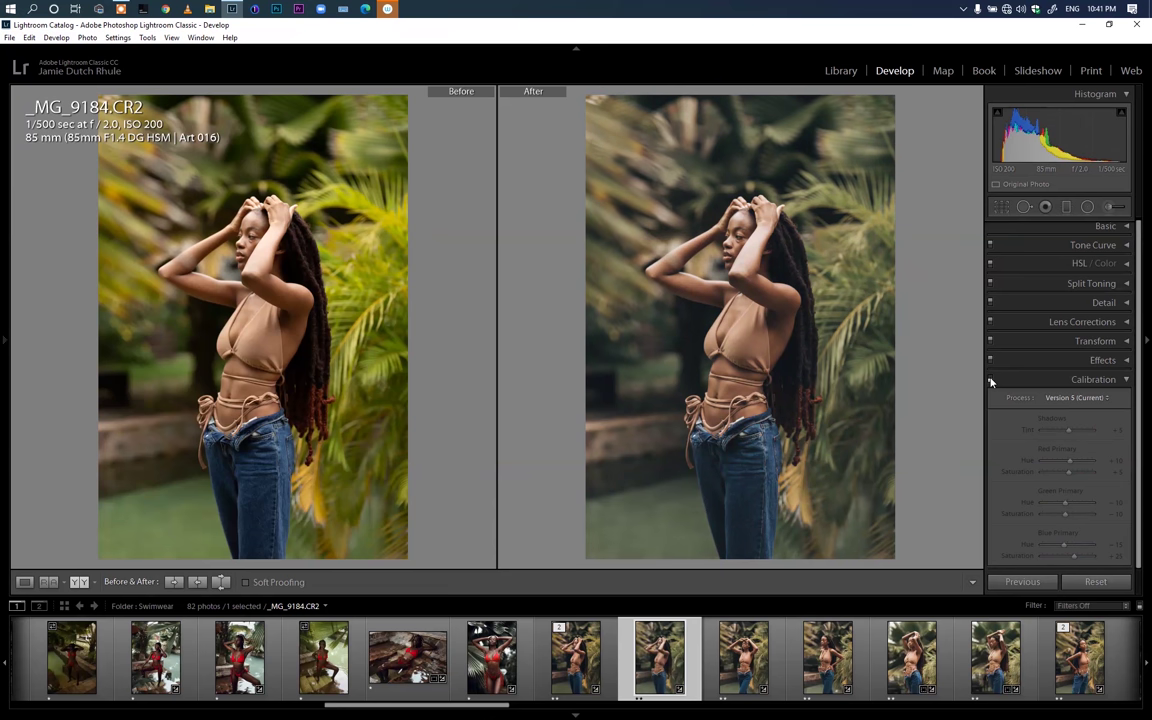
pyautogui.click(990, 379)
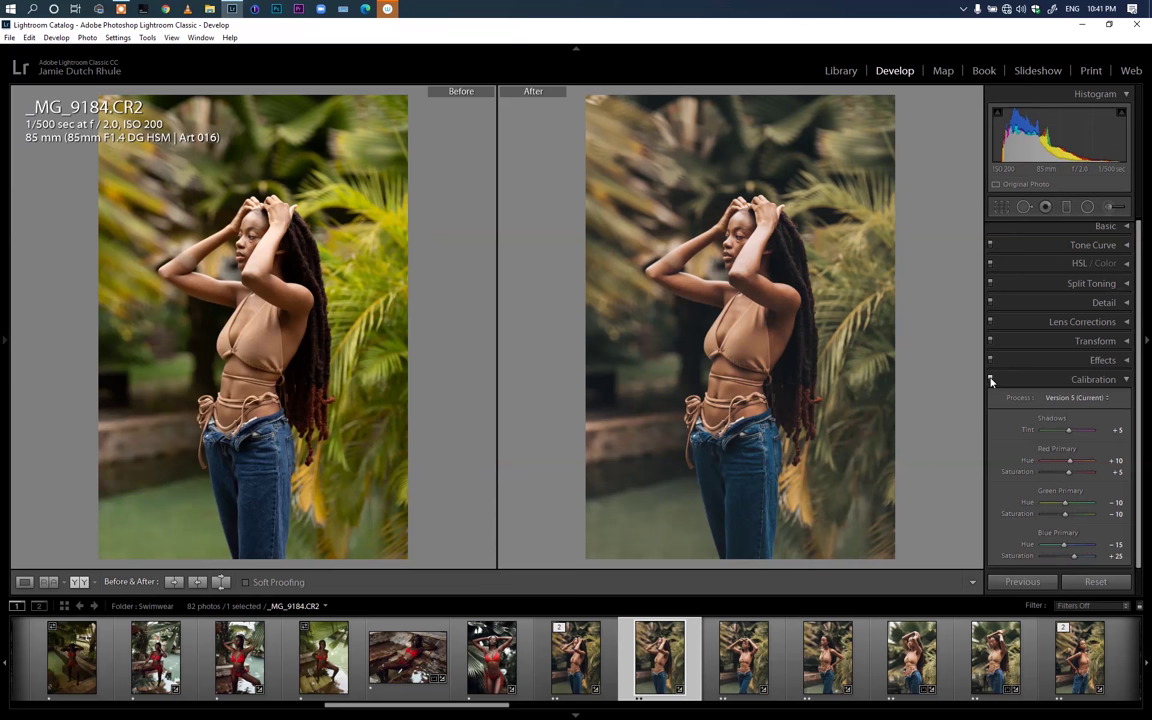
pyautogui.click(1000, 379)
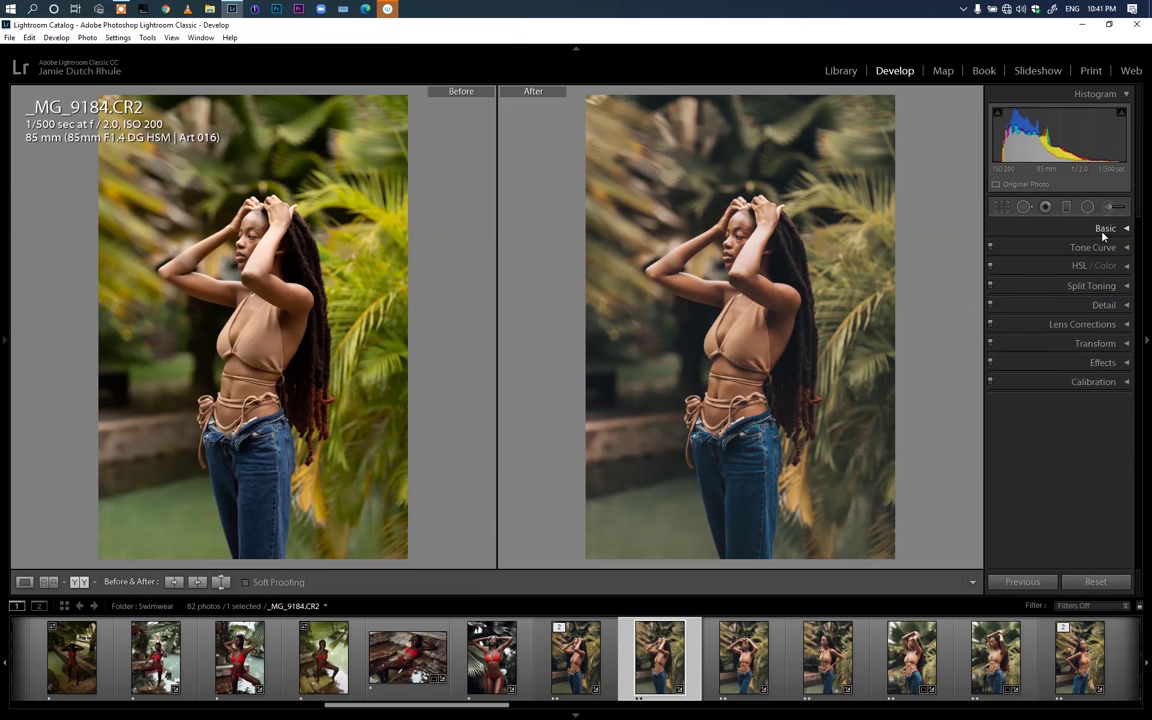